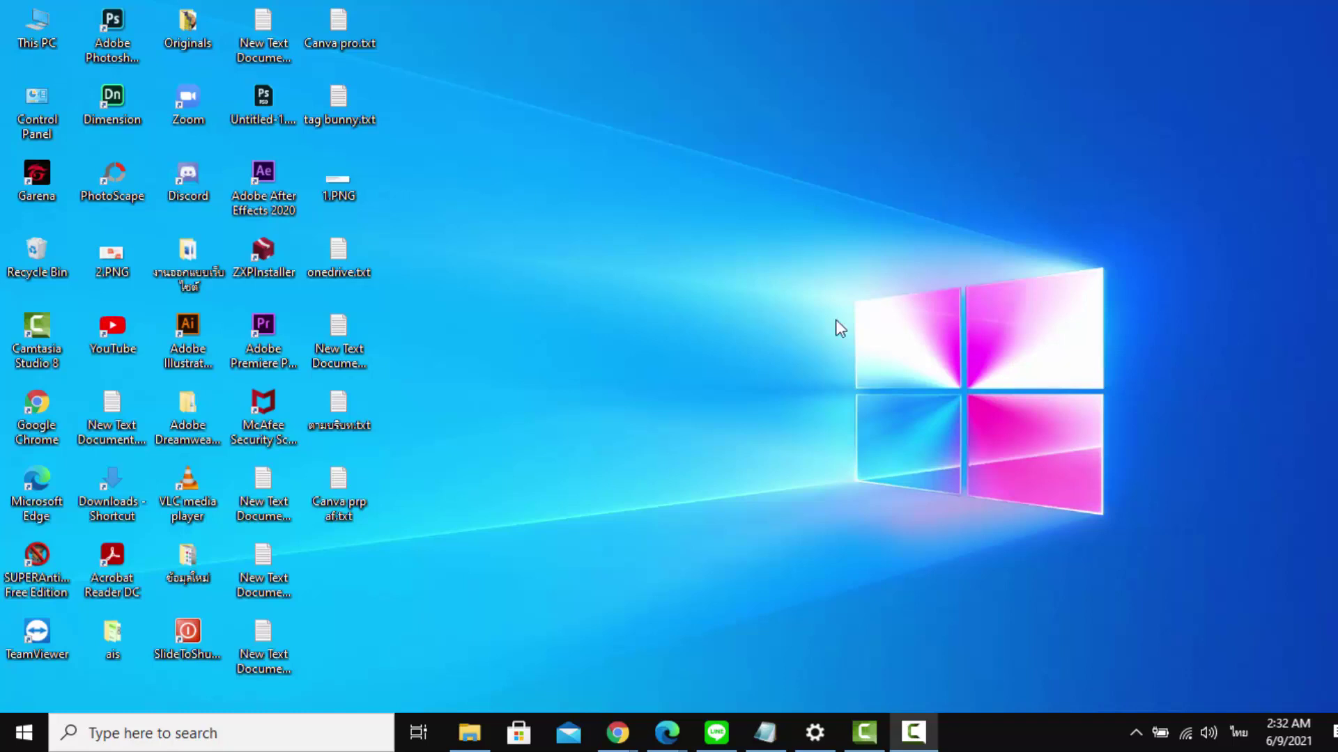
Open Desktop Icon Settings from the Themes personalization page, minimize Settings, and move the dialog clear of the desktop icons.
right_click(627, 169)
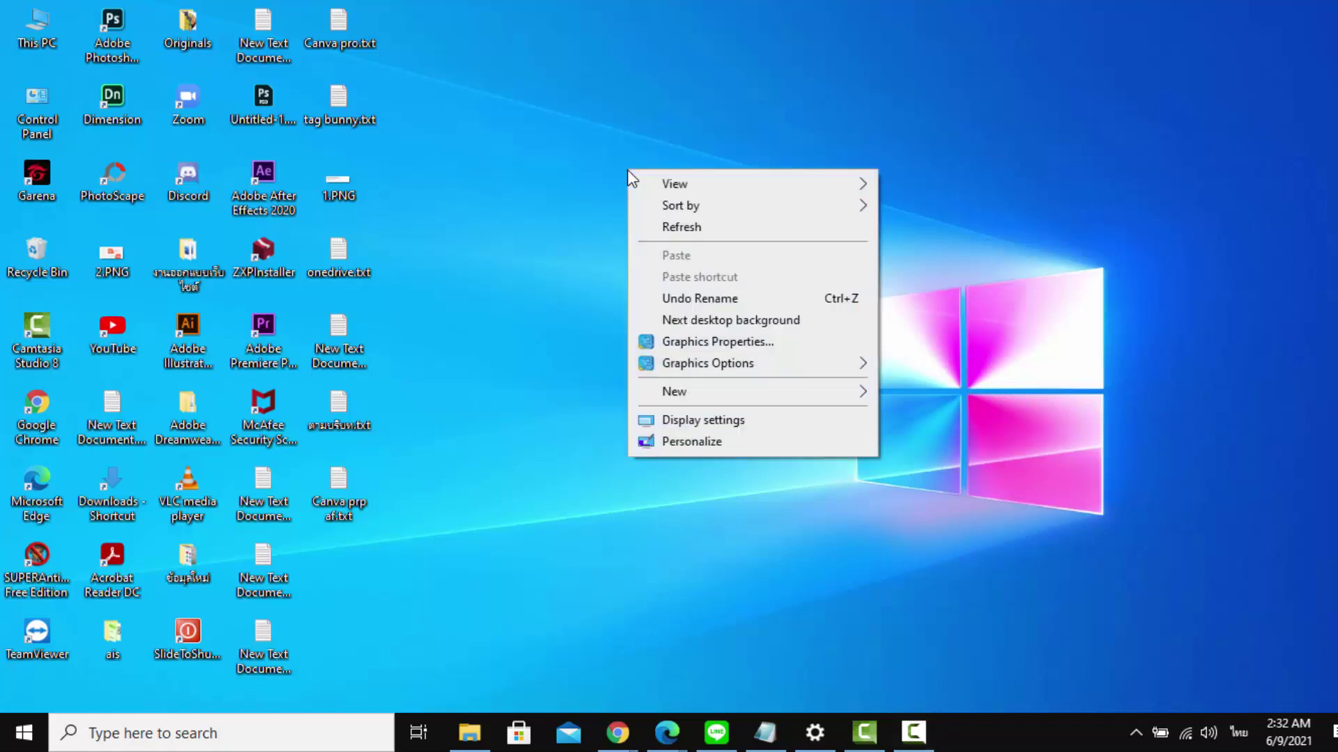
left_click(672, 447)
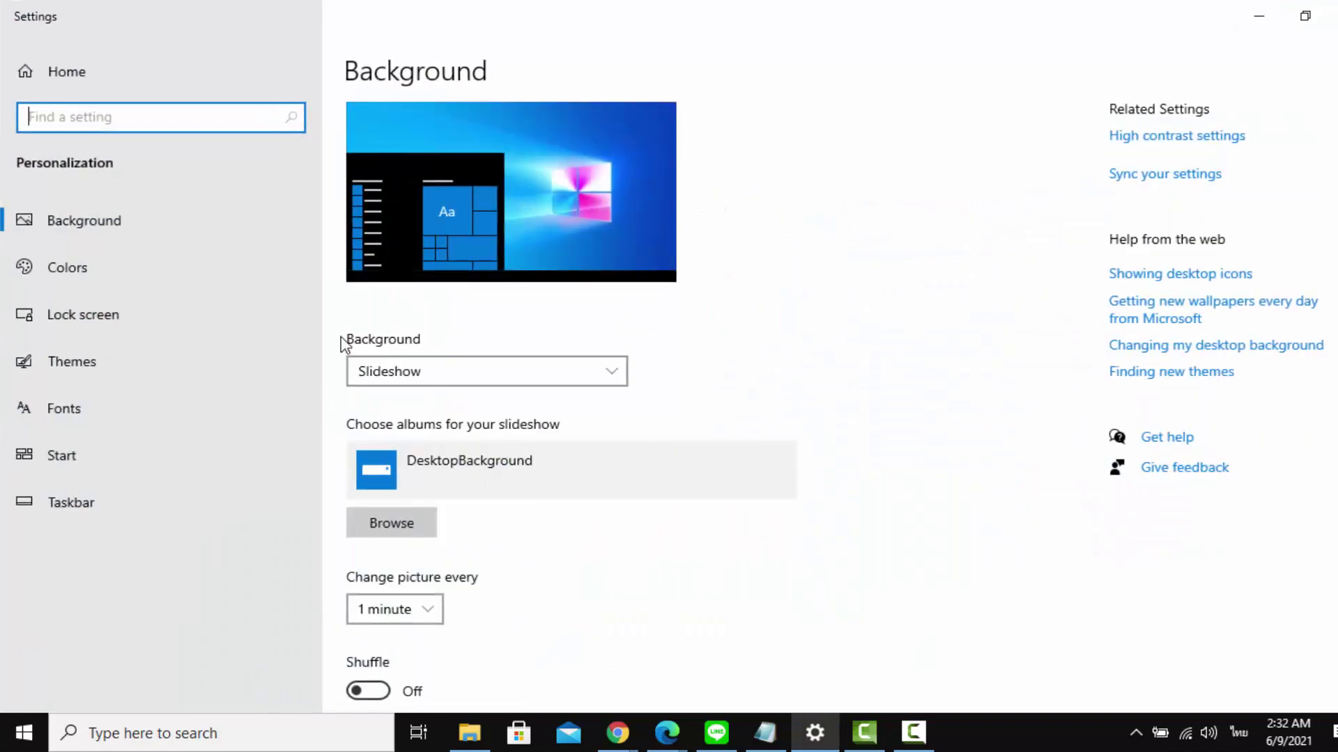
left_click(136, 357)
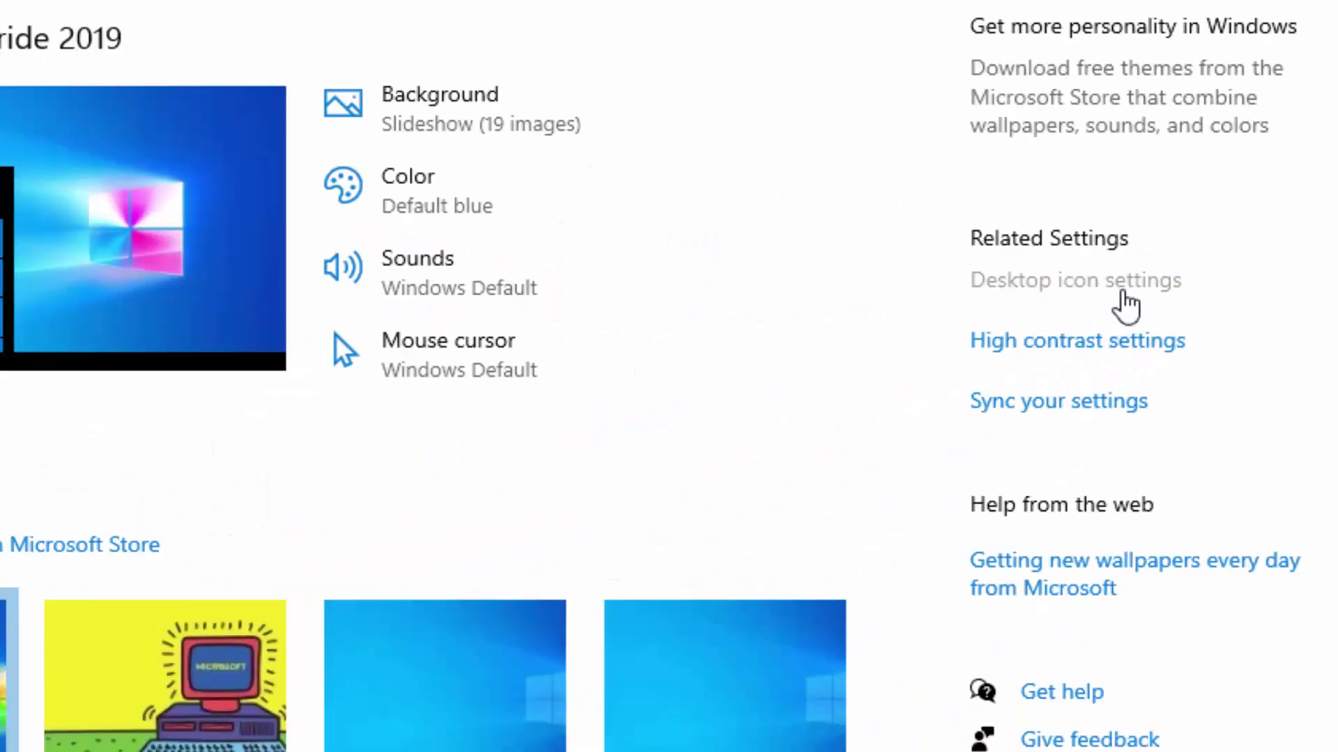
left_click(1122, 293)
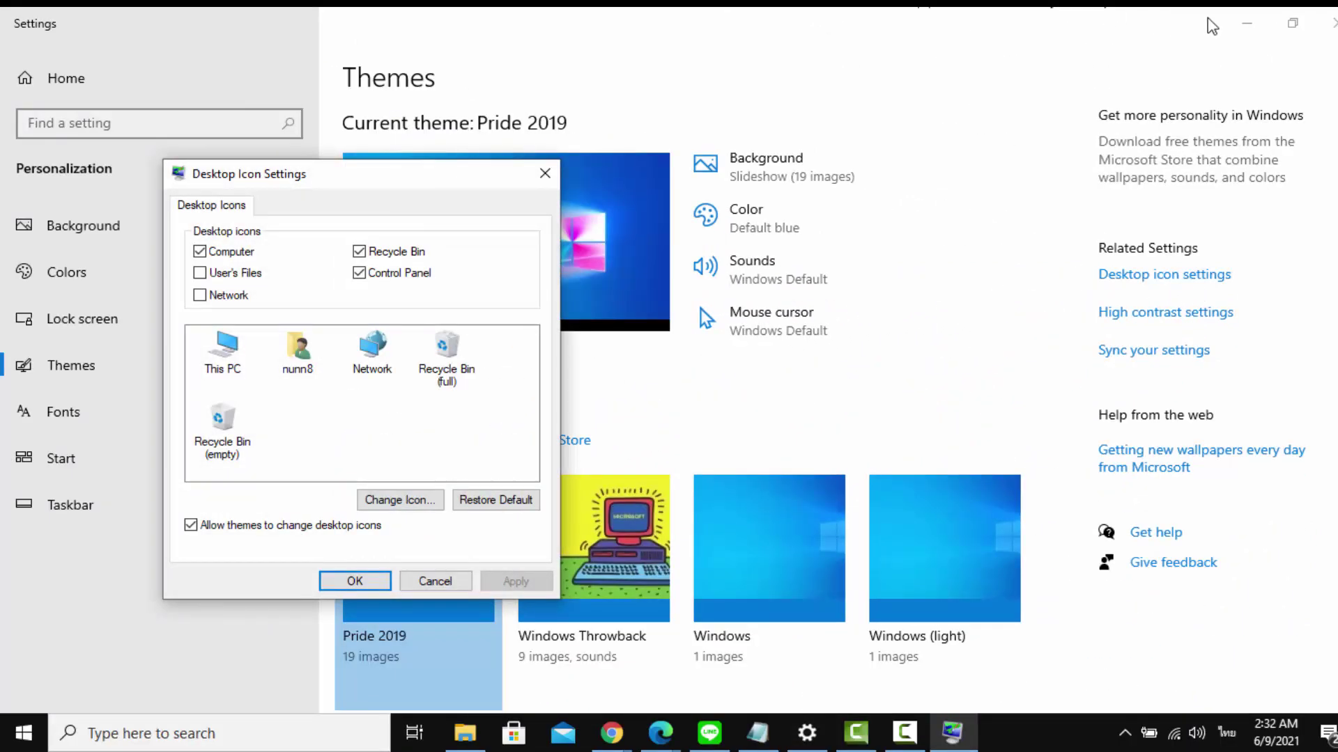
left_click(1247, 23)
left_click_drag(368, 173, 789, 76)
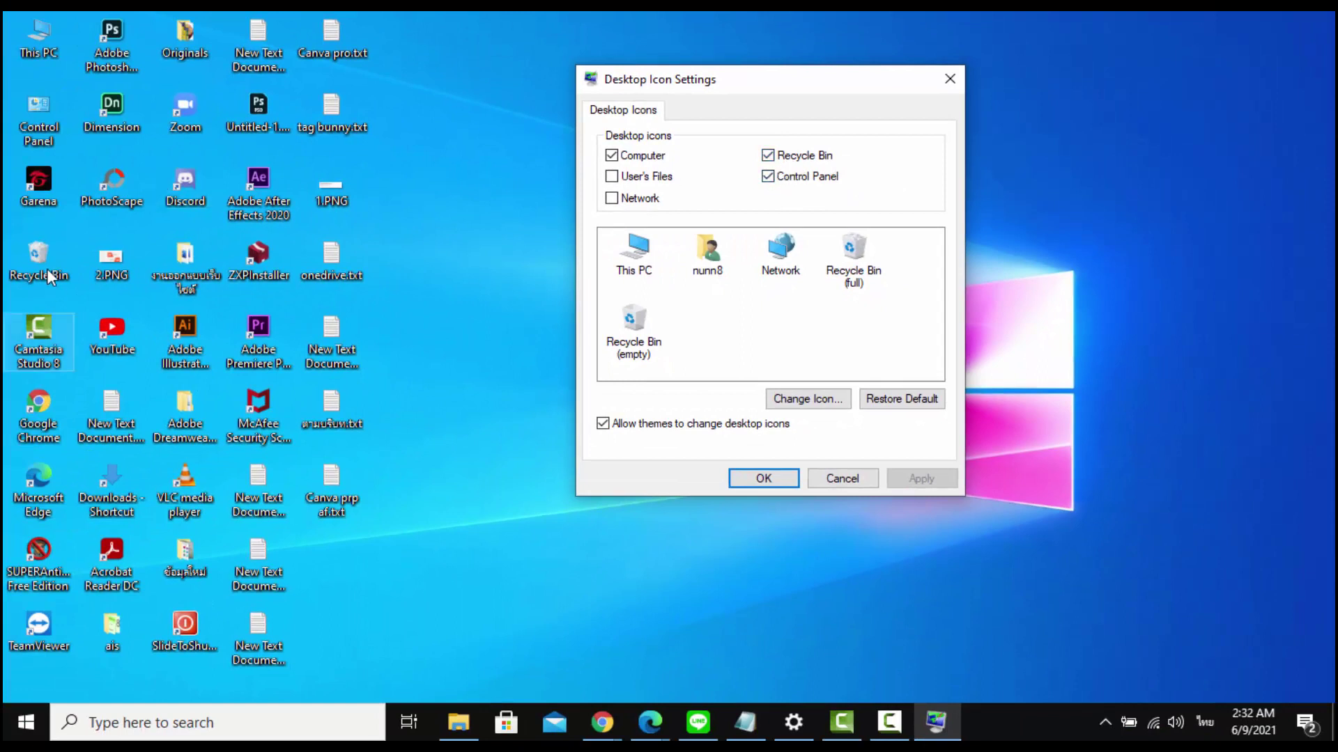
Enable the User's Files and Network desktop icons, keep Control Panel enabled, and apply the settings.
left_click(769, 178)
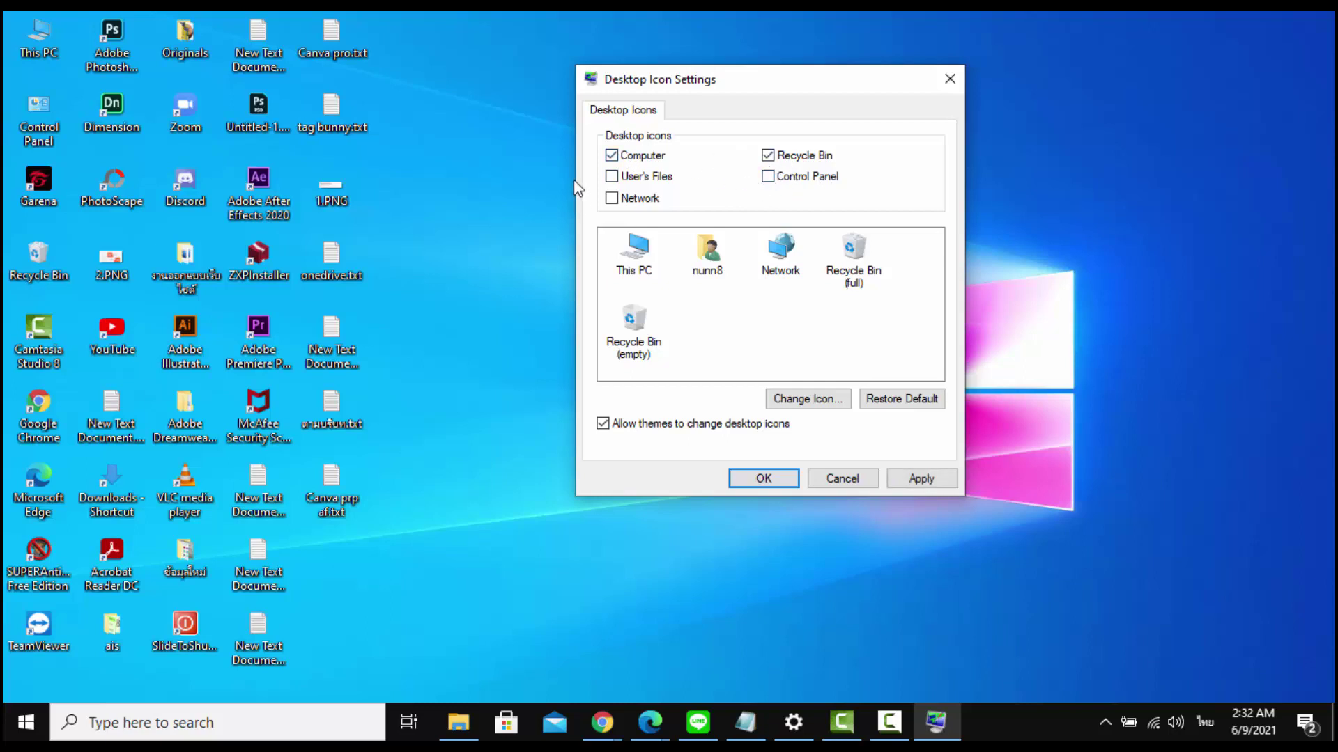
left_click(772, 180)
left_click(611, 177)
left_click(611, 198)
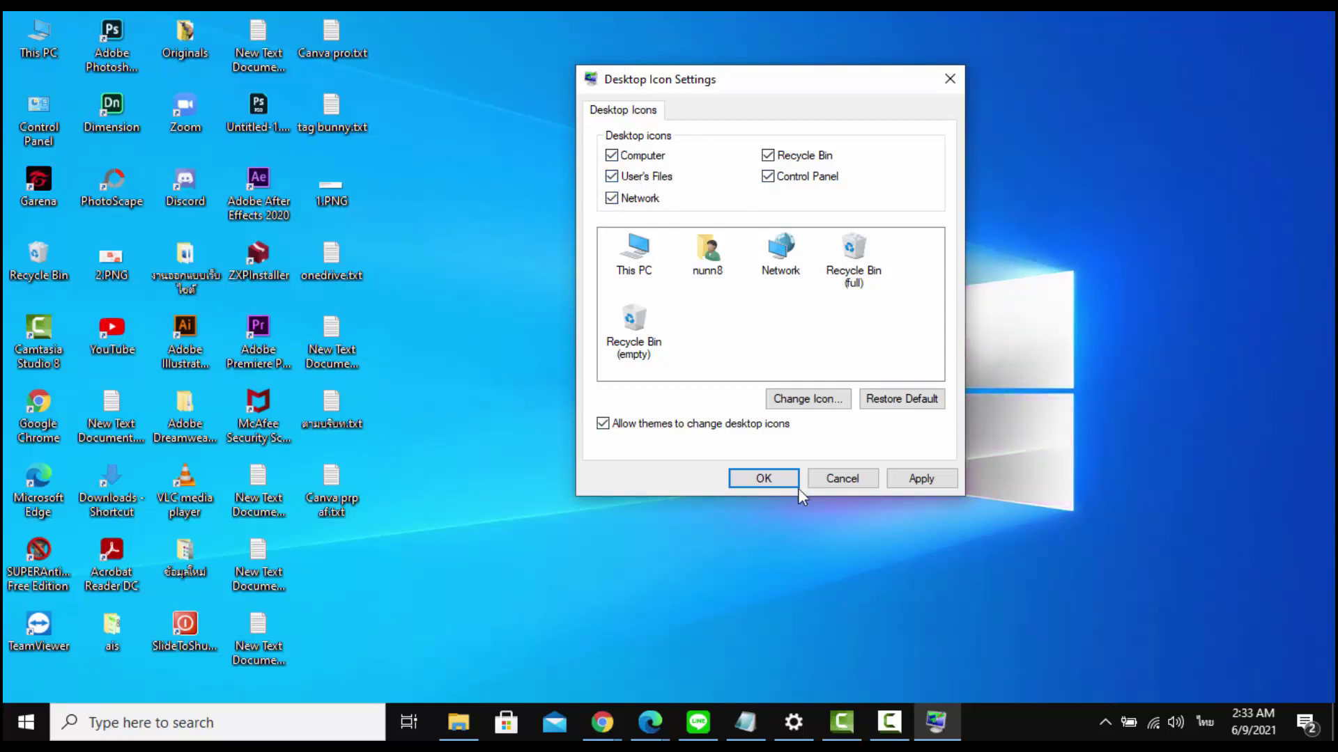
left_click(921, 484)
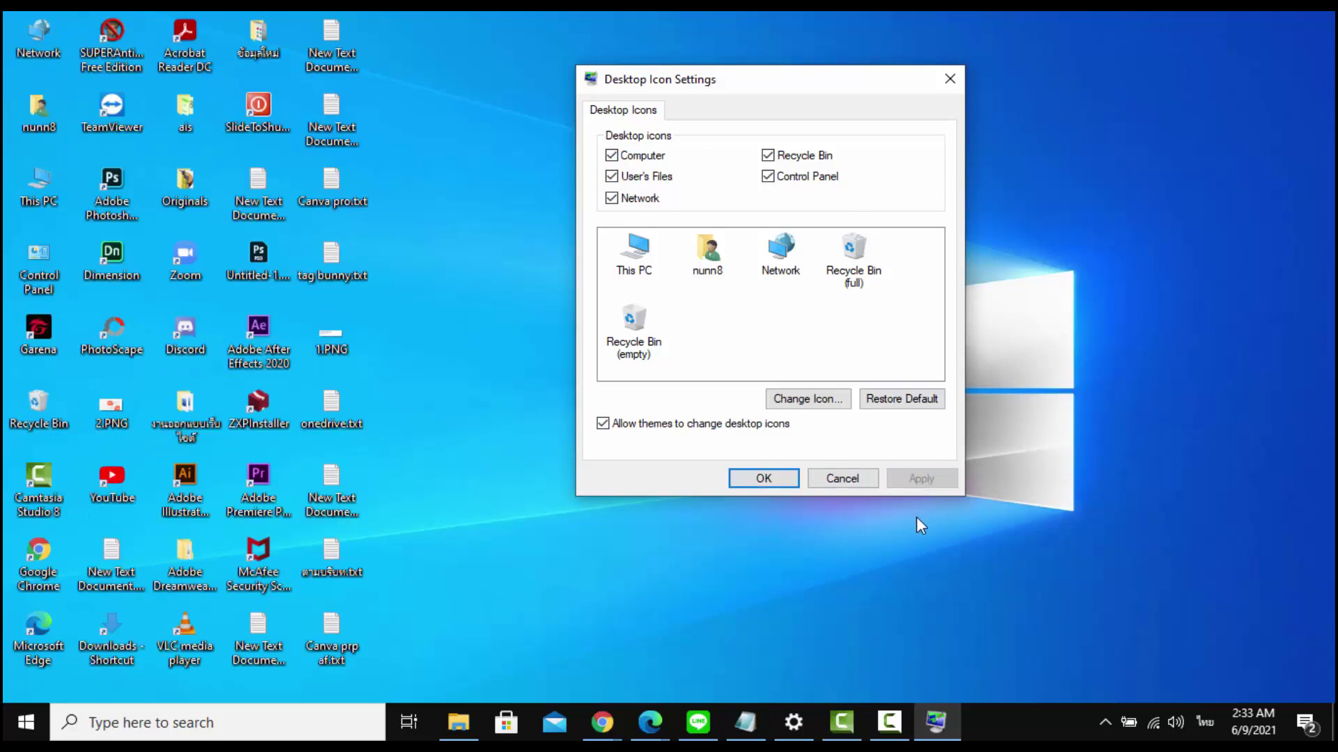
Open the Network and user folder windows from their new desktop icons to check them, closing each one.
double_click(38, 35)
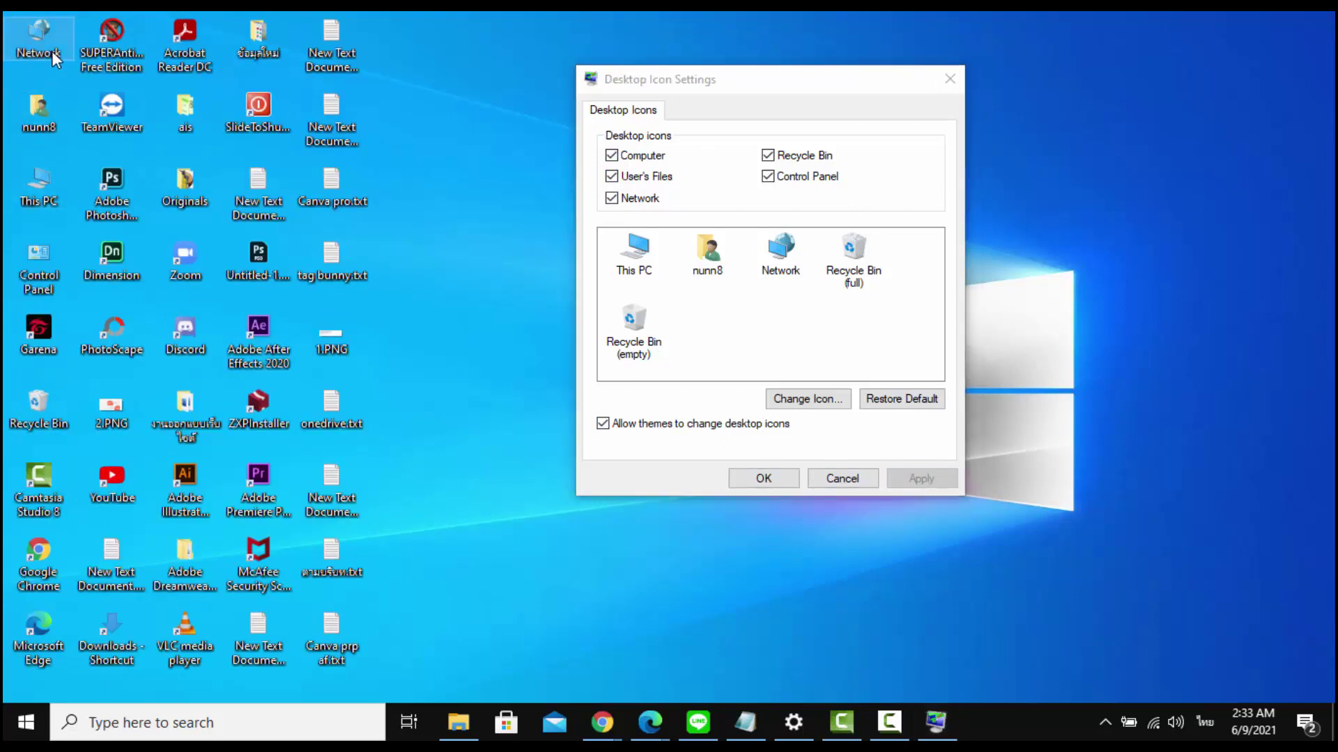
left_click(878, 366)
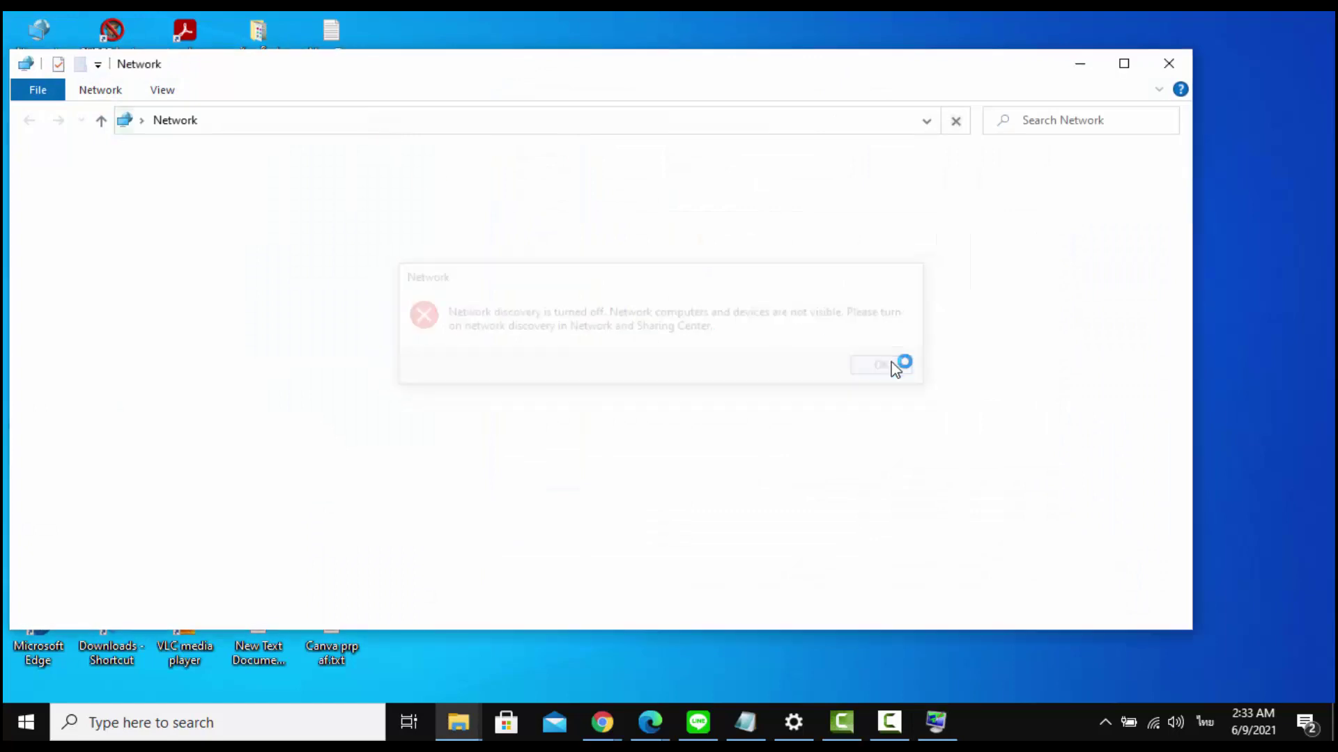
left_click(1168, 64)
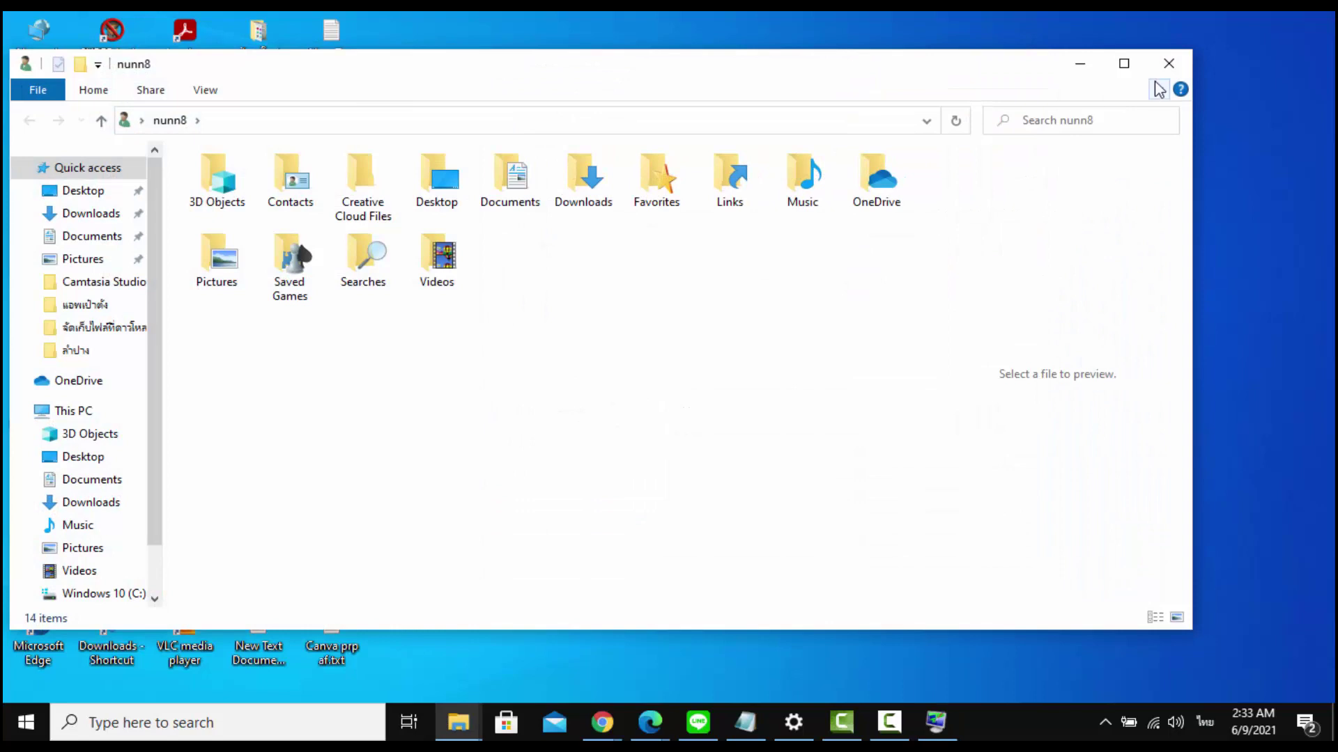
left_click(1169, 62)
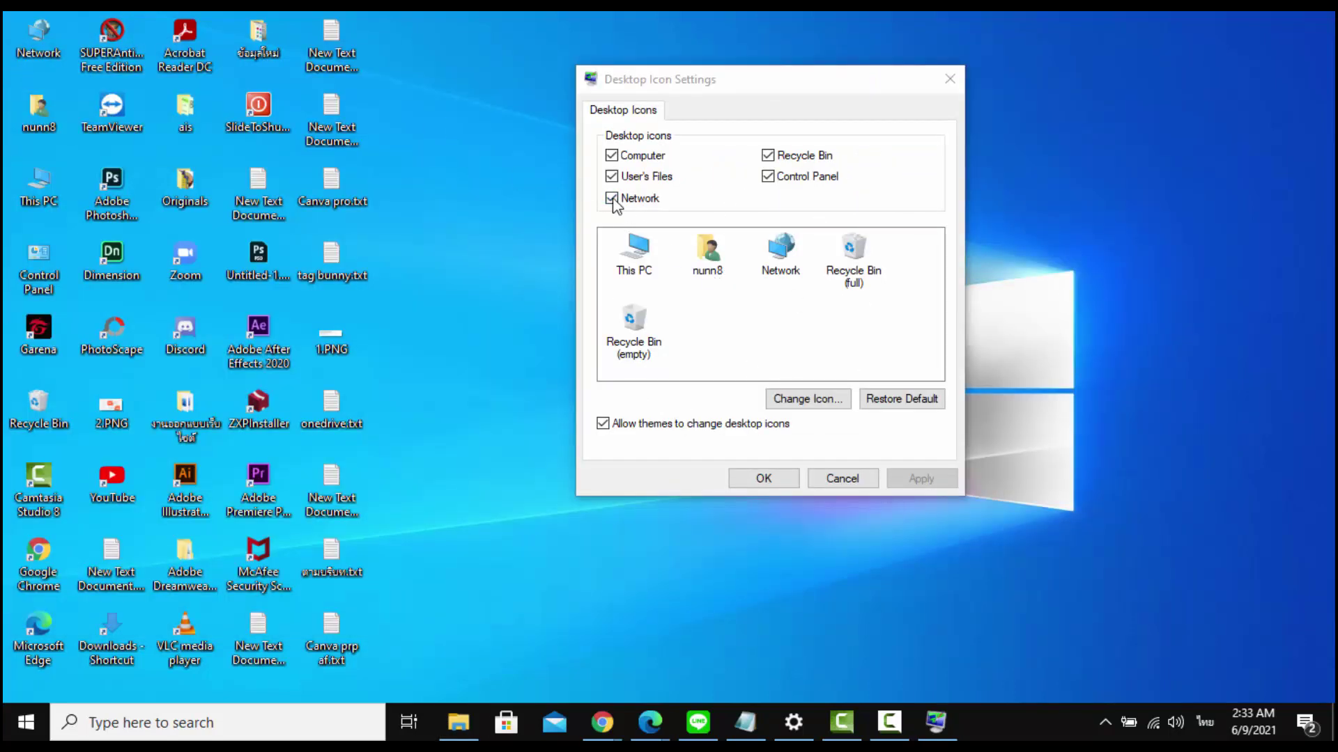
Remove the User's Files icon from the desktop and apply the change.
left_click(611, 176)
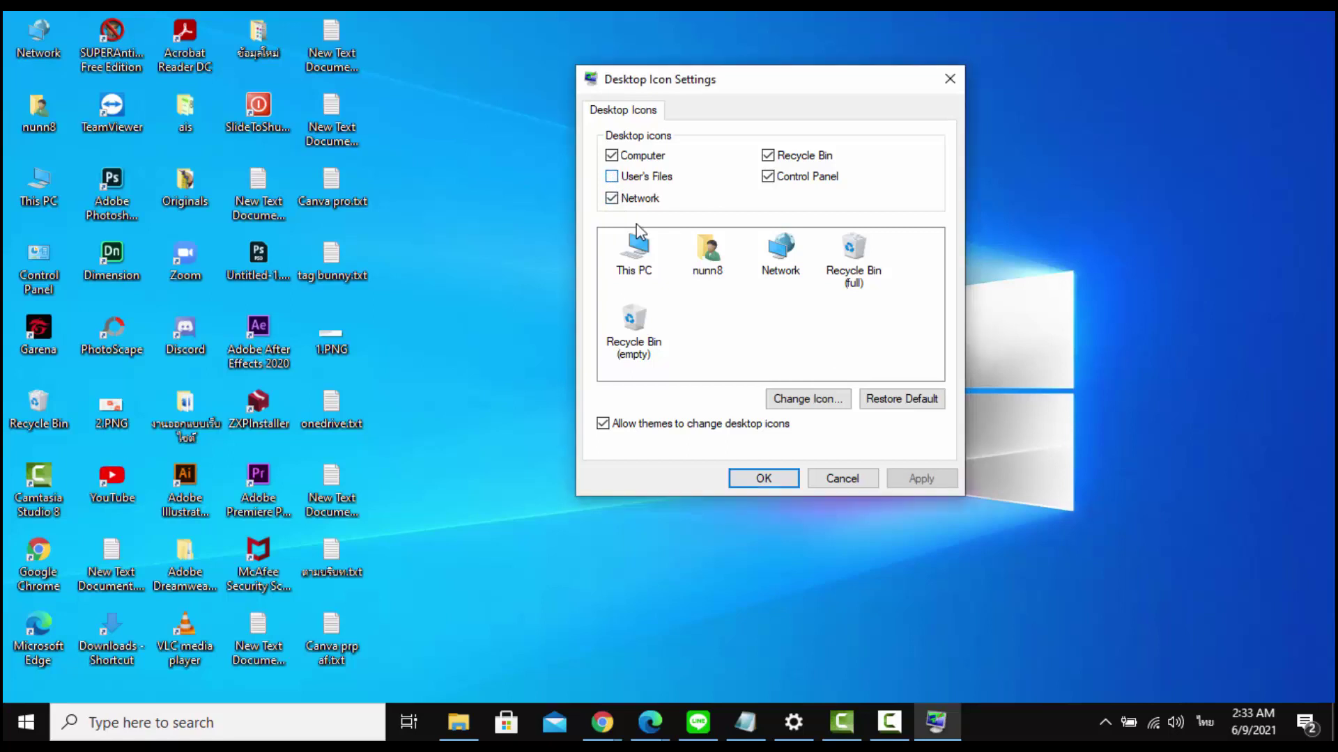
left_click(937, 479)
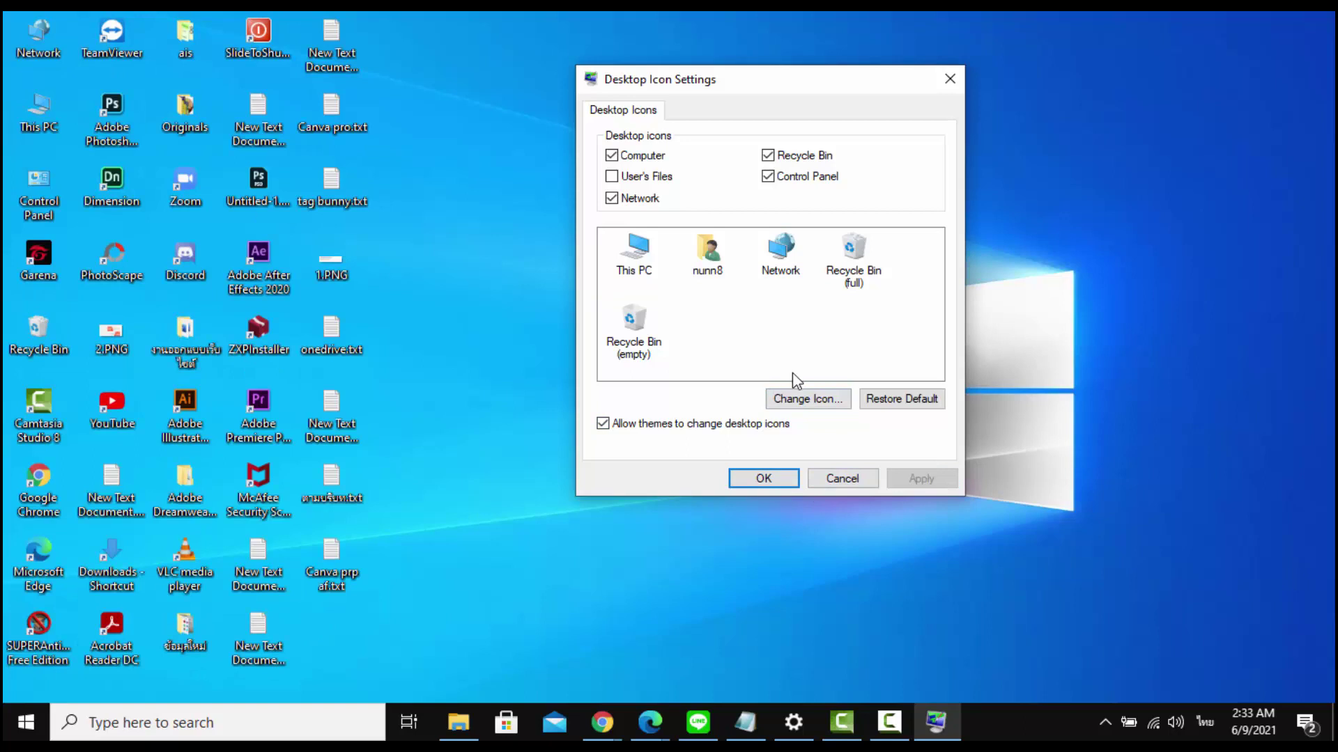
Browse the replacement icons offered for This PC, cancel the icon change, and close Desktop Icon Settings.
left_click(805, 404)
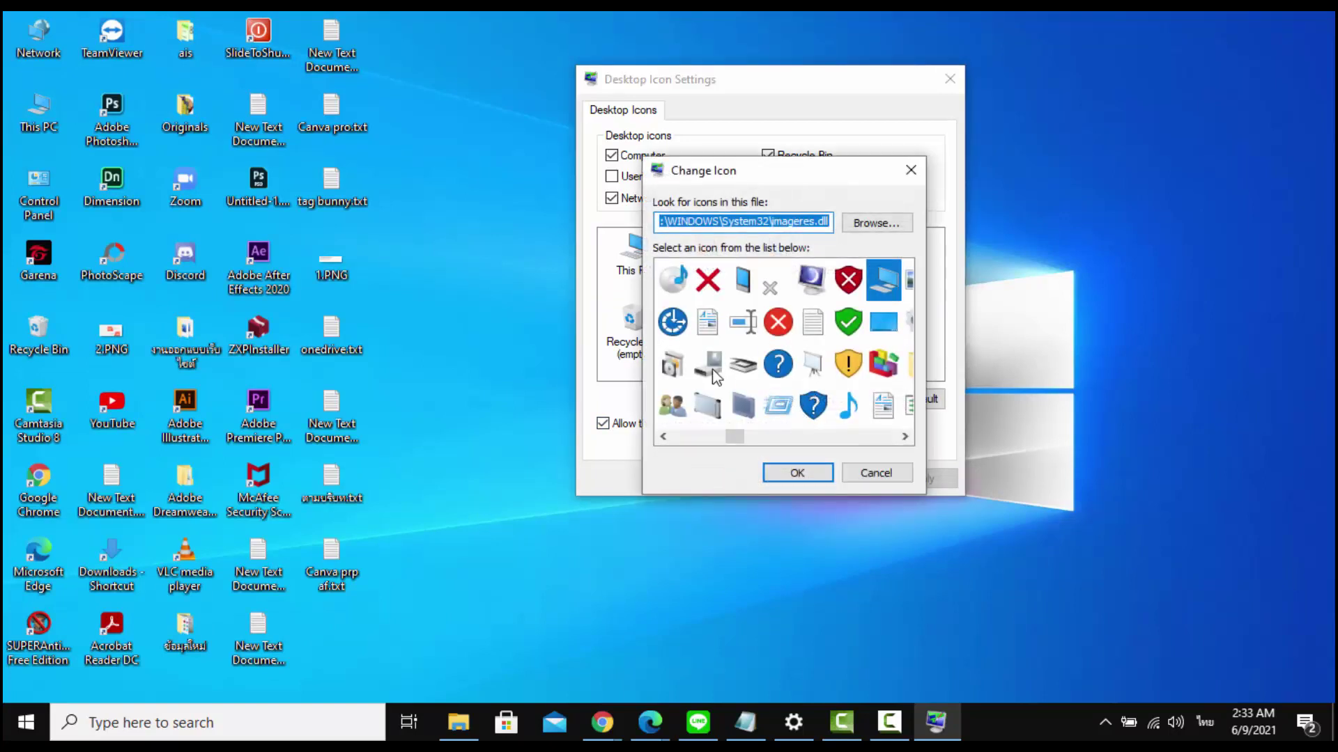
scroll(745, 334, "down", 5)
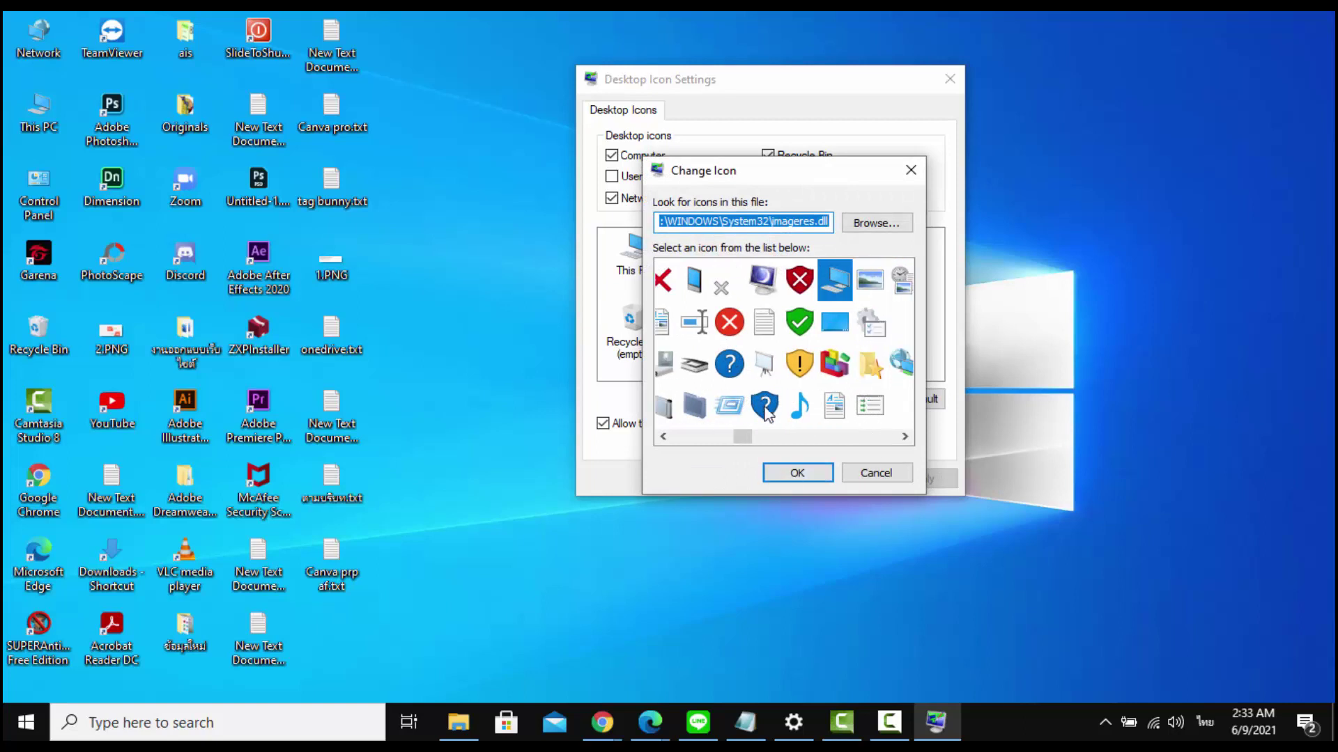
scroll(760, 413, "up", 3)
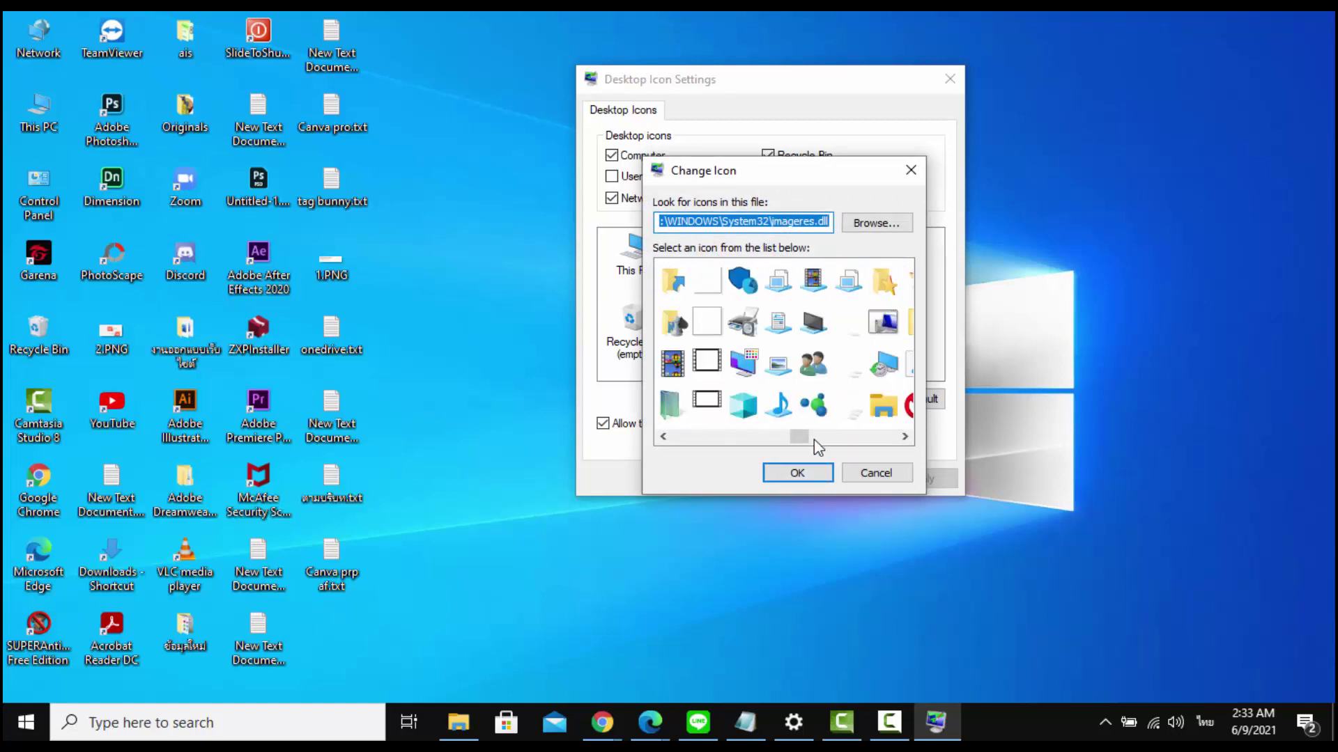
left_click(848, 474)
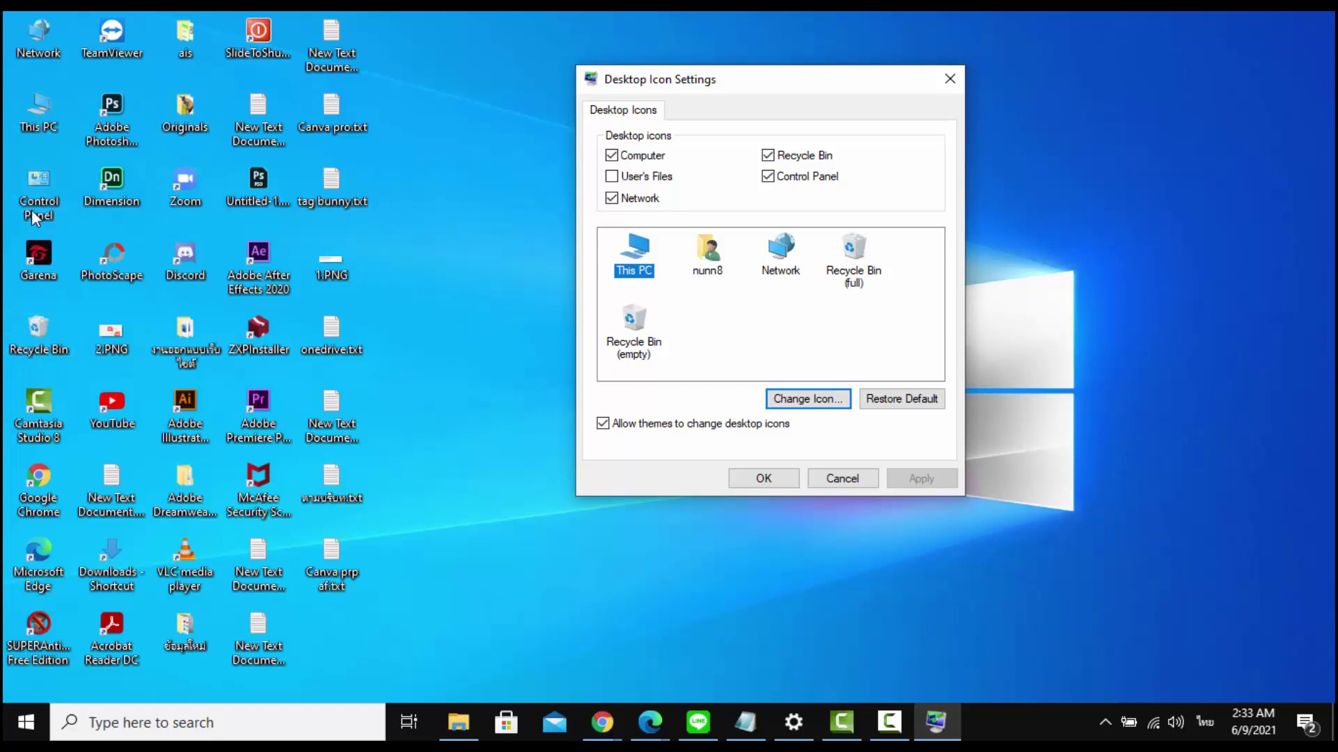
left_click(784, 481)
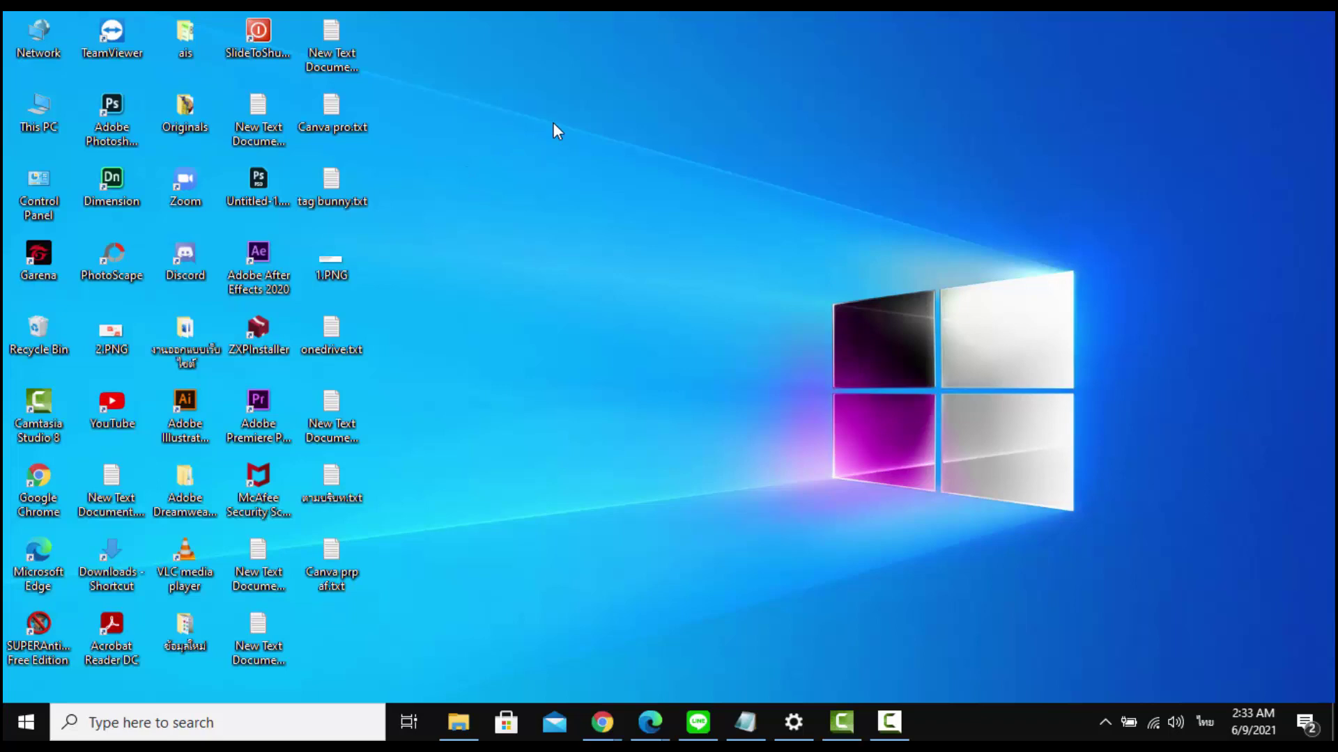
Set the desktop view to Large icons.
right_click(562, 176)
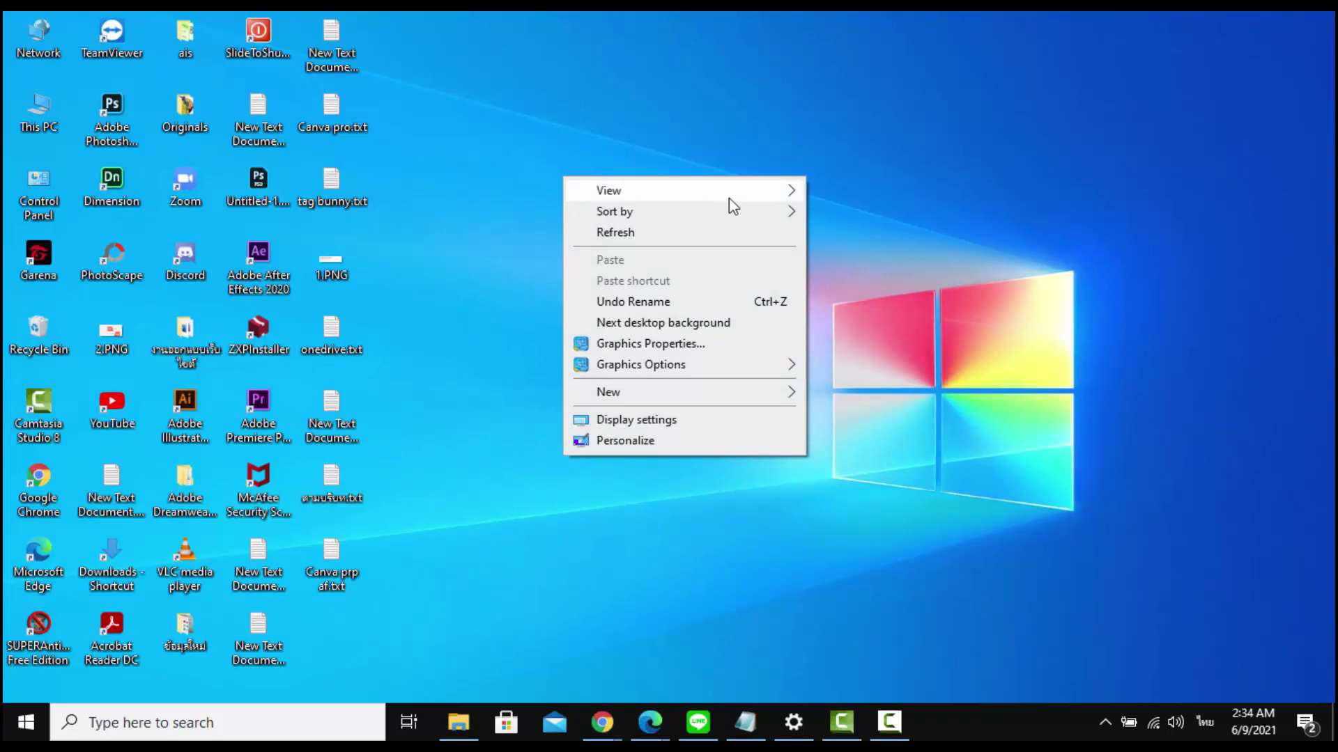
mouse_move(729, 198)
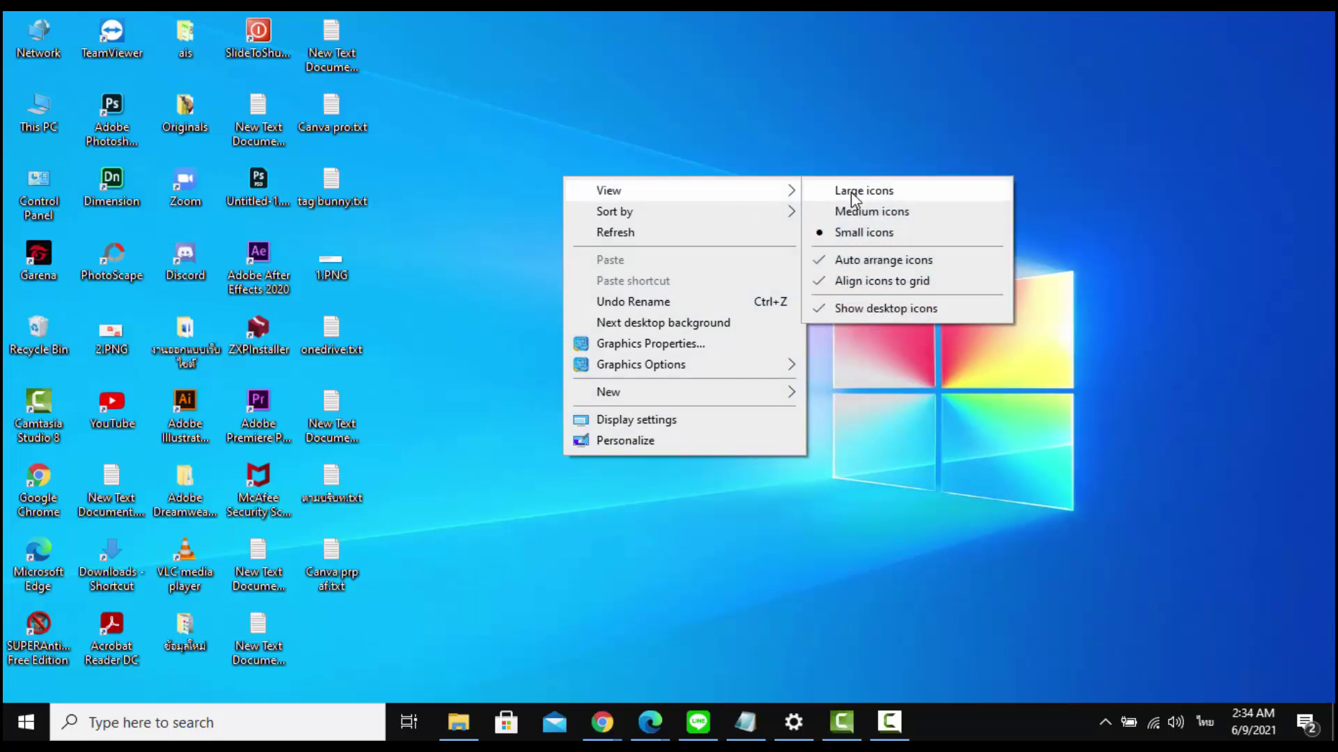
mouse_move(780, 197)
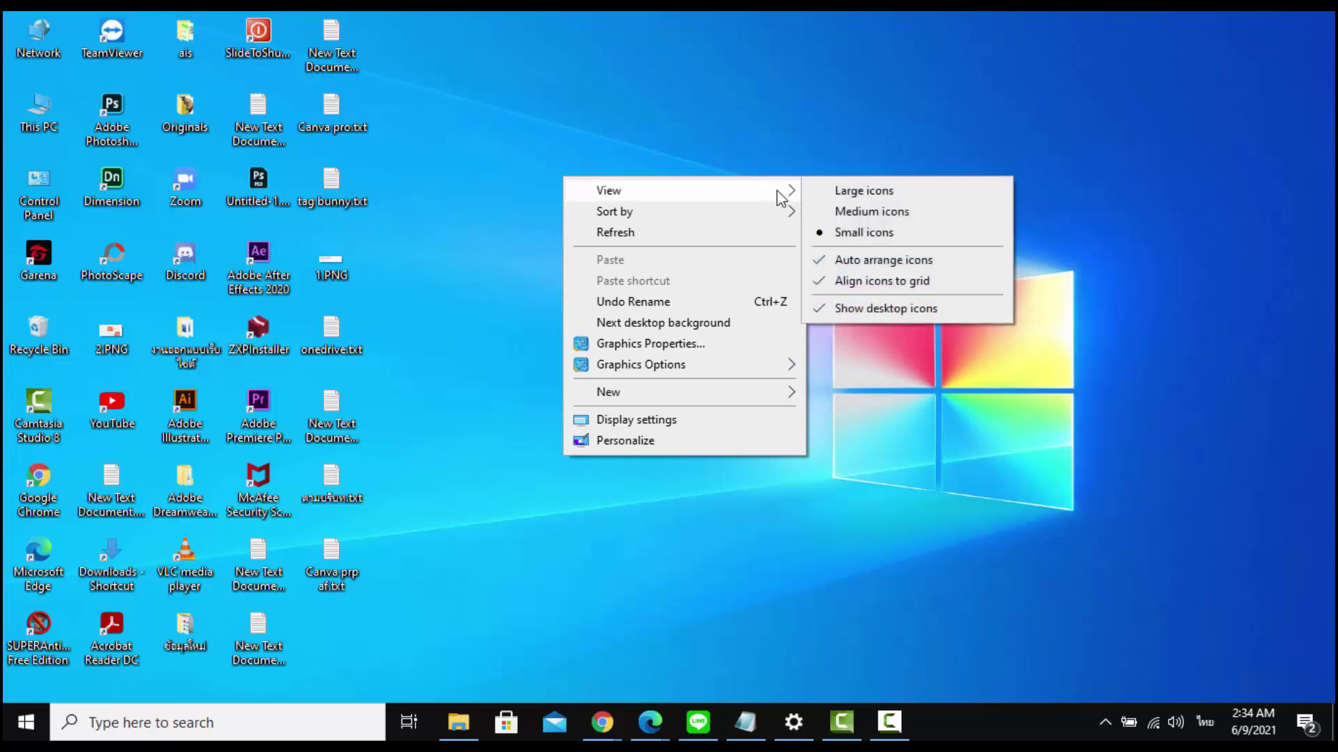
left_click(833, 198)
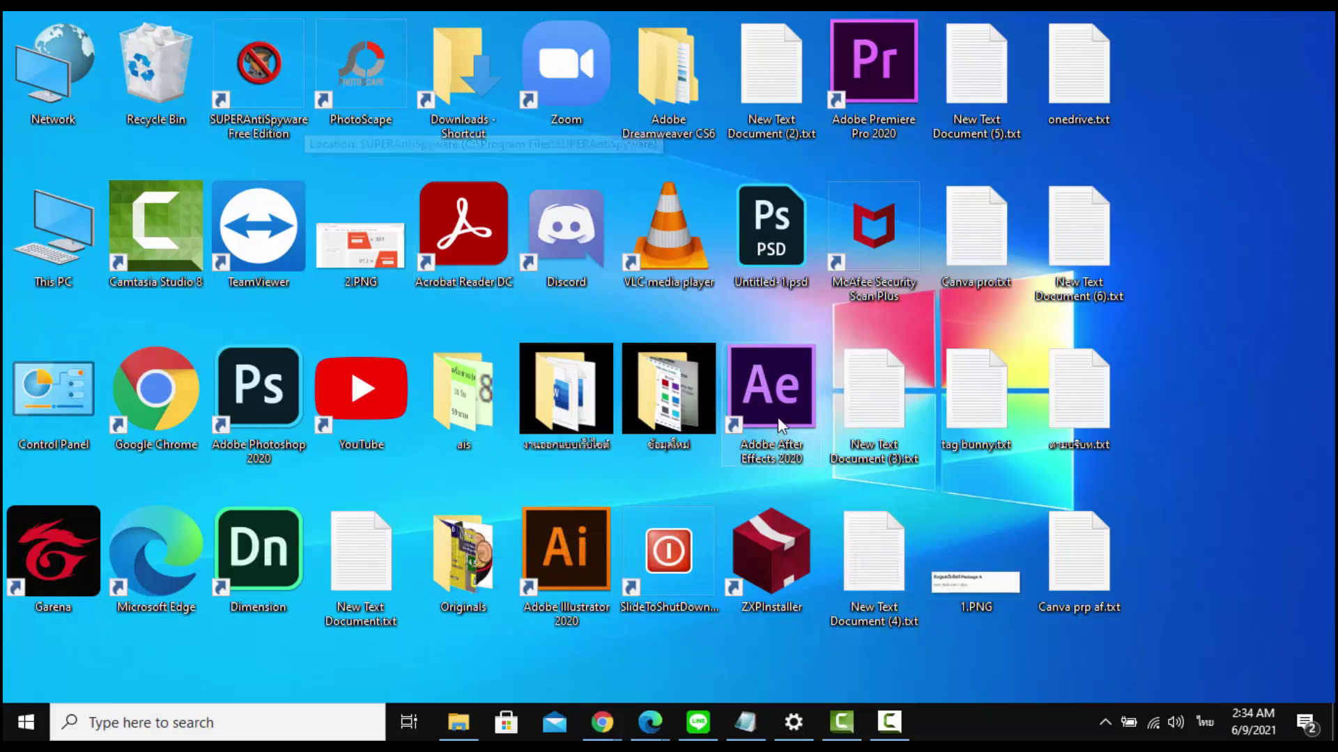
Set the desktop view to Medium icons.
right_click(1176, 145)
right_click(914, 145)
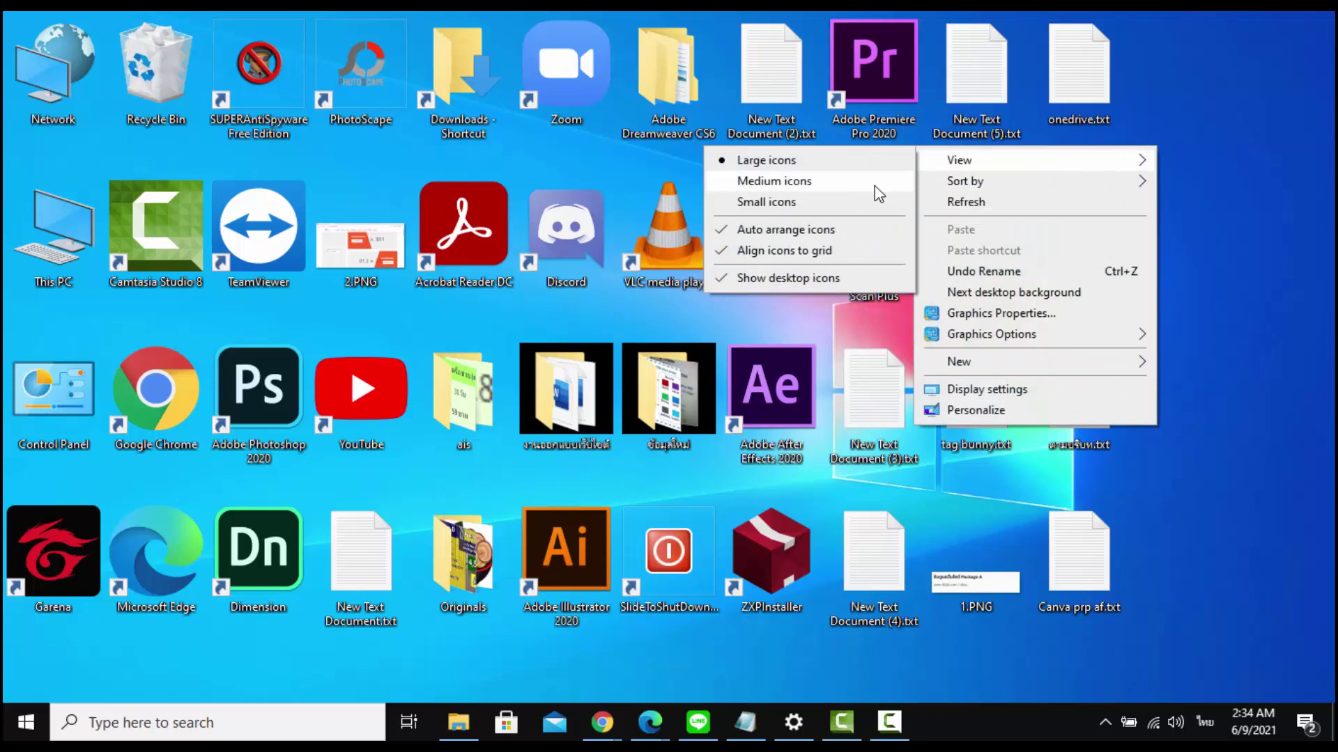
left_click(876, 186)
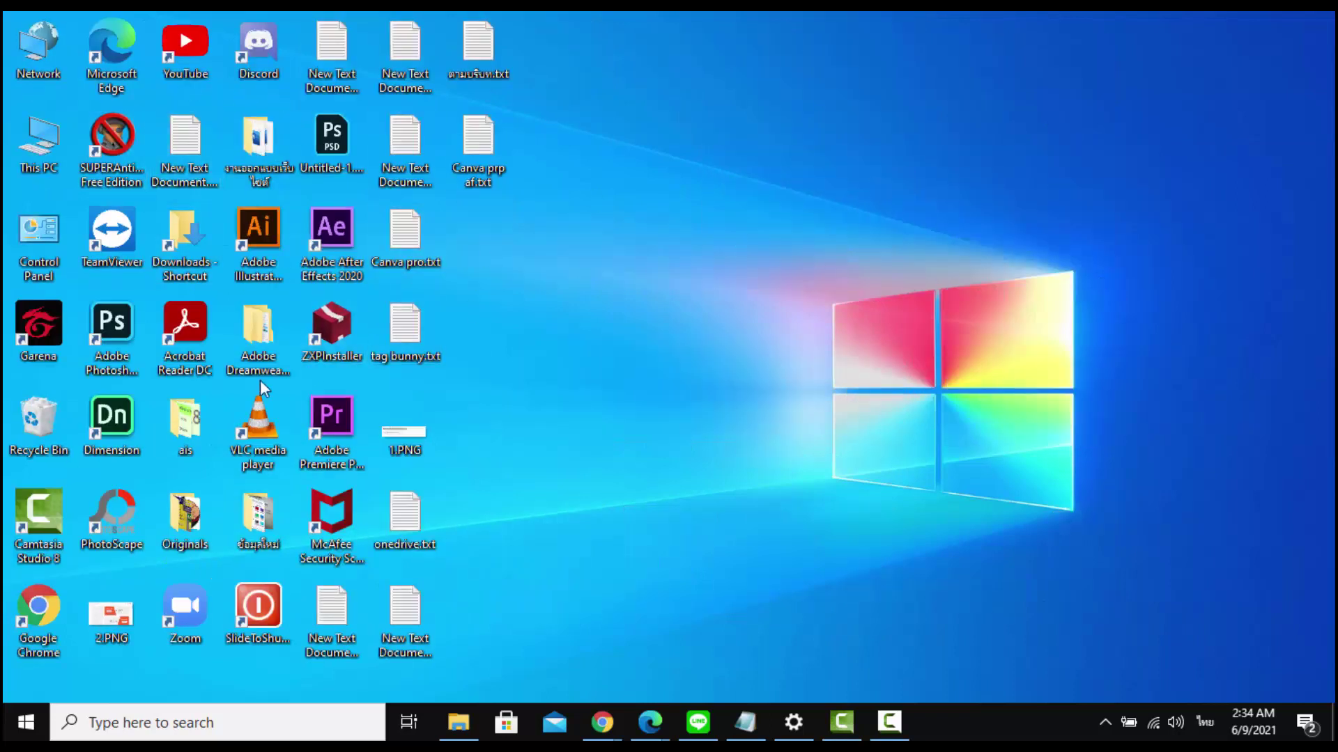
Set the desktop view to Small icons.
right_click(693, 90)
mouse_move(728, 105)
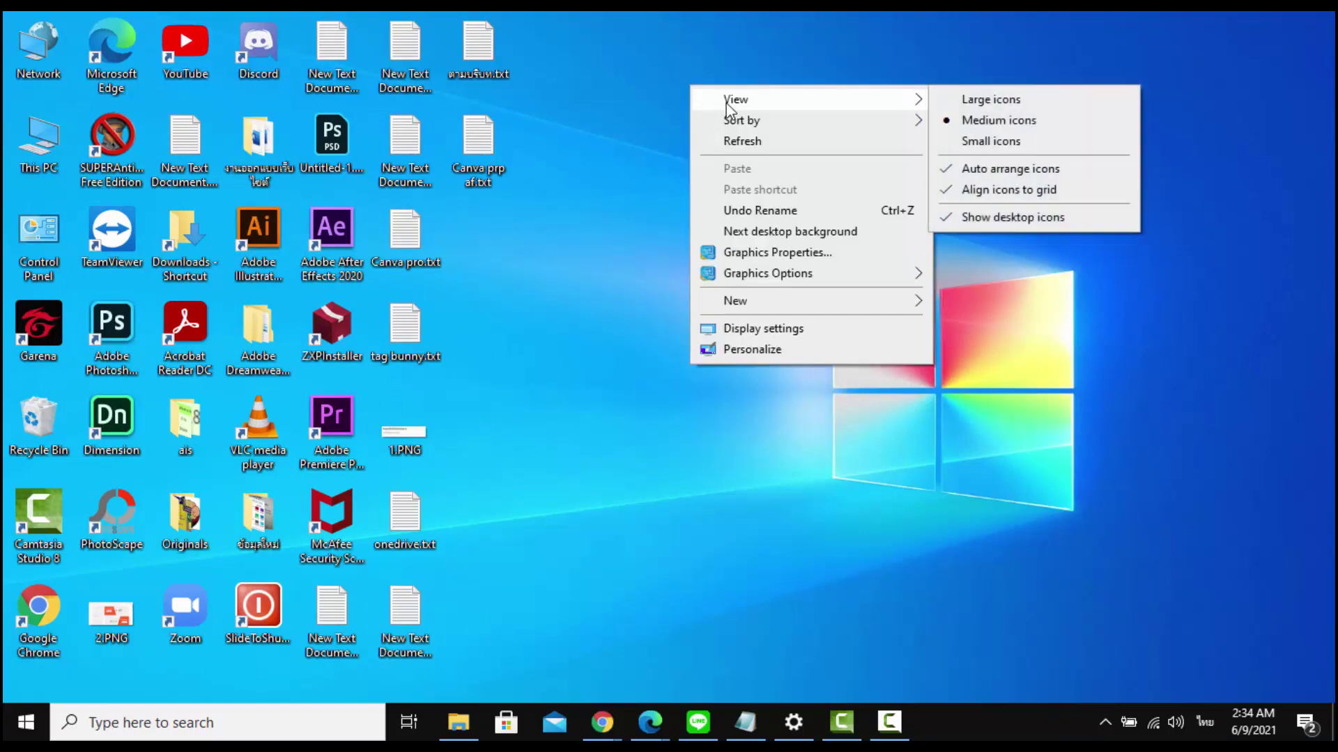
left_click(948, 142)
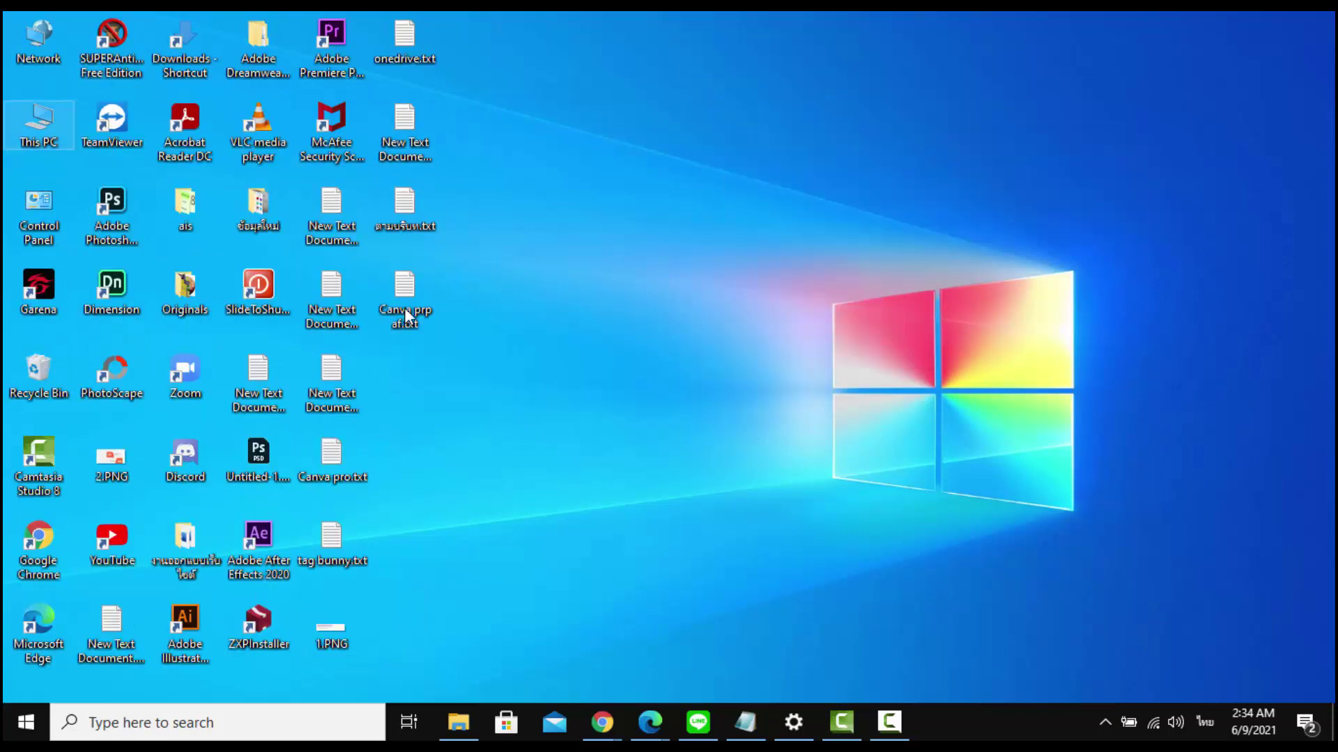
Turn off Auto arrange icons and move the Dimension and Adobe Photoshop shortcuts to the empty area of the desktop away from the other icons.
right_click(973, 158)
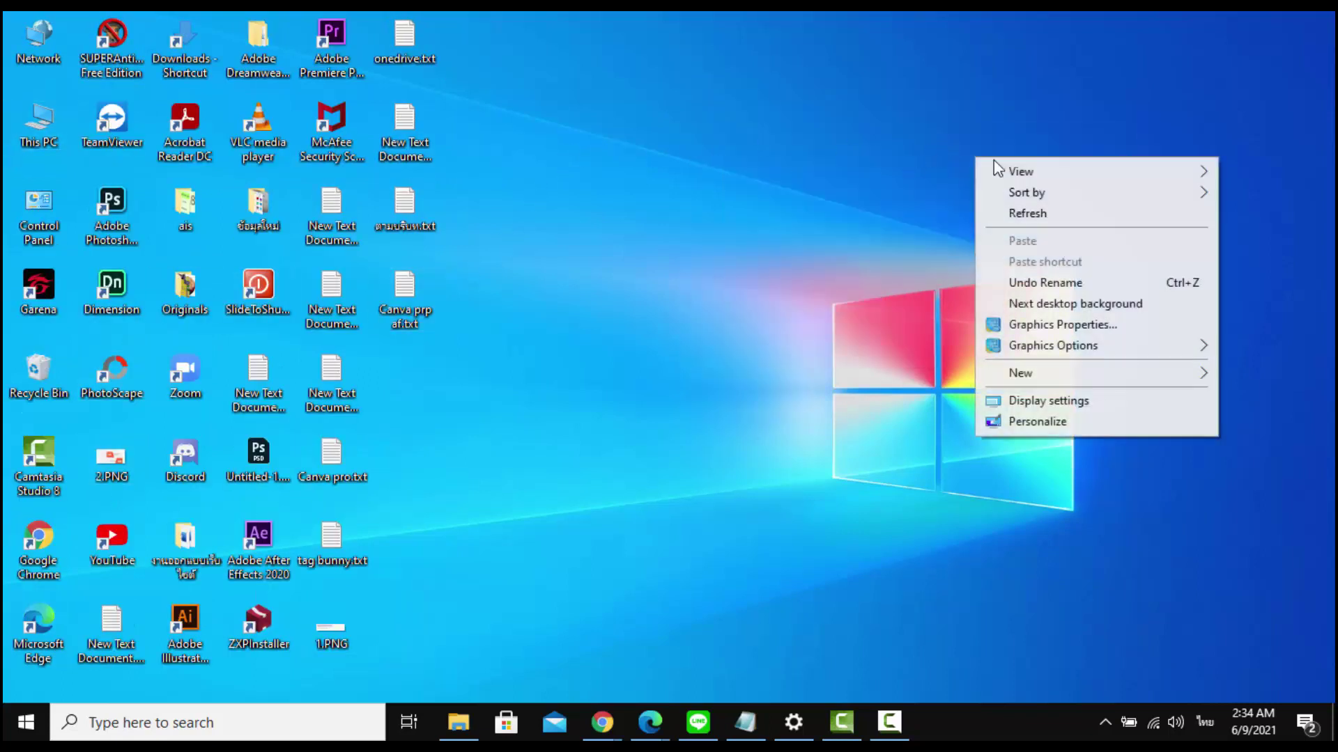
mouse_move(989, 172)
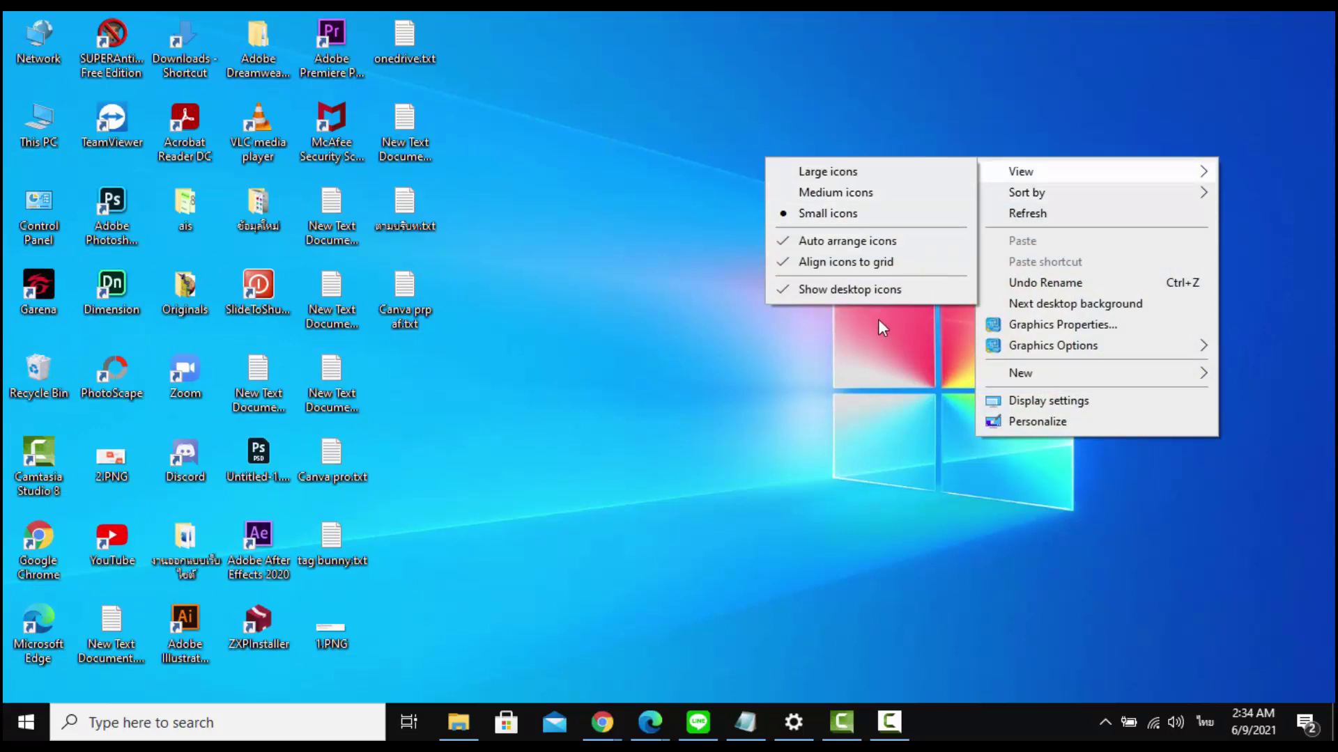
left_click(784, 242)
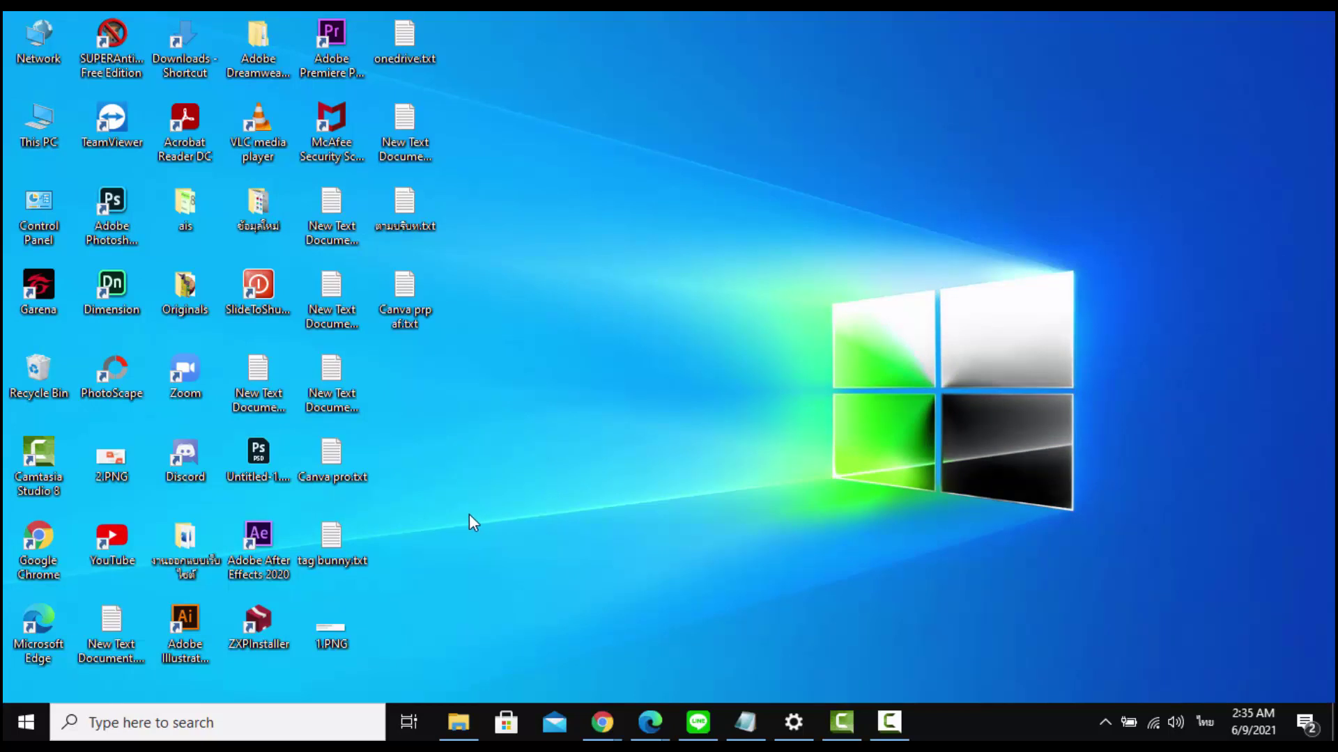
left_click_drag(112, 286, 1045, 43)
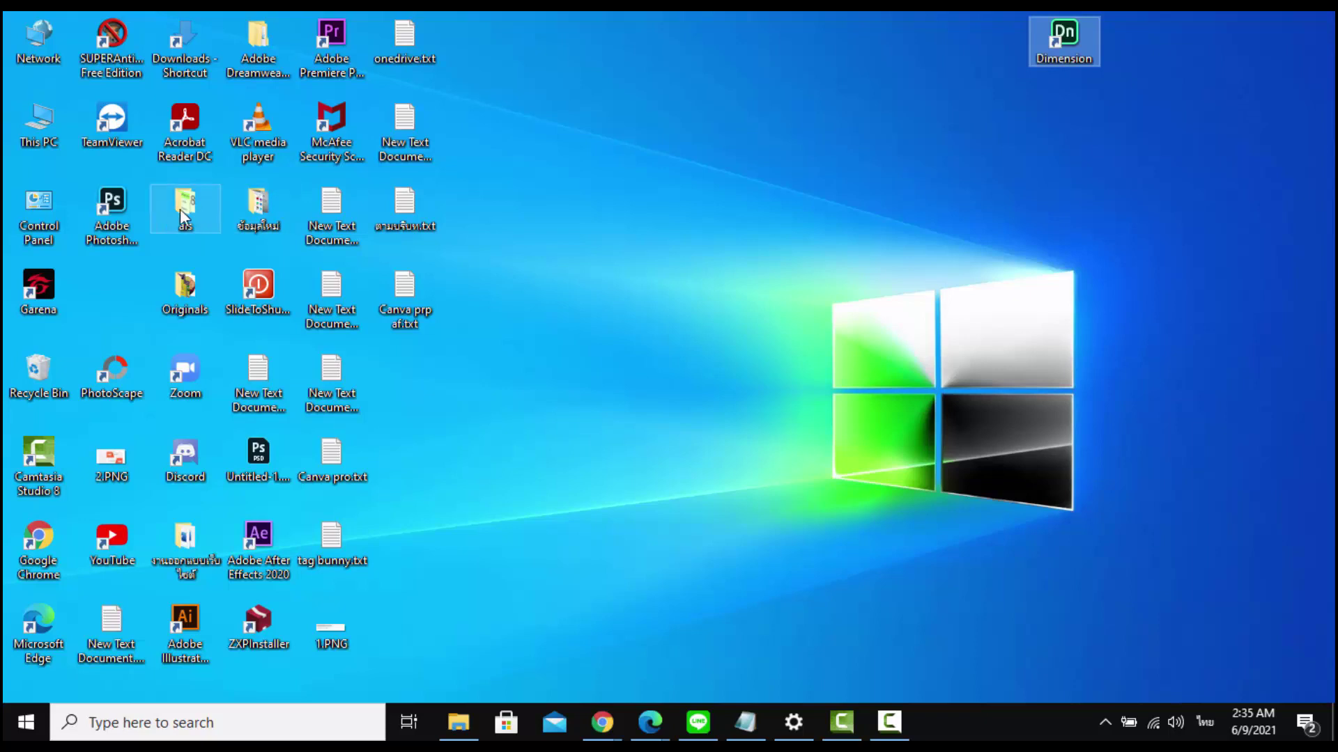
left_click_drag(112, 209, 1138, 127)
left_click(482, 152)
Turn Auto arrange icons back on and try to move the Adobe Photoshop and Control Panel icons.
right_click(664, 133)
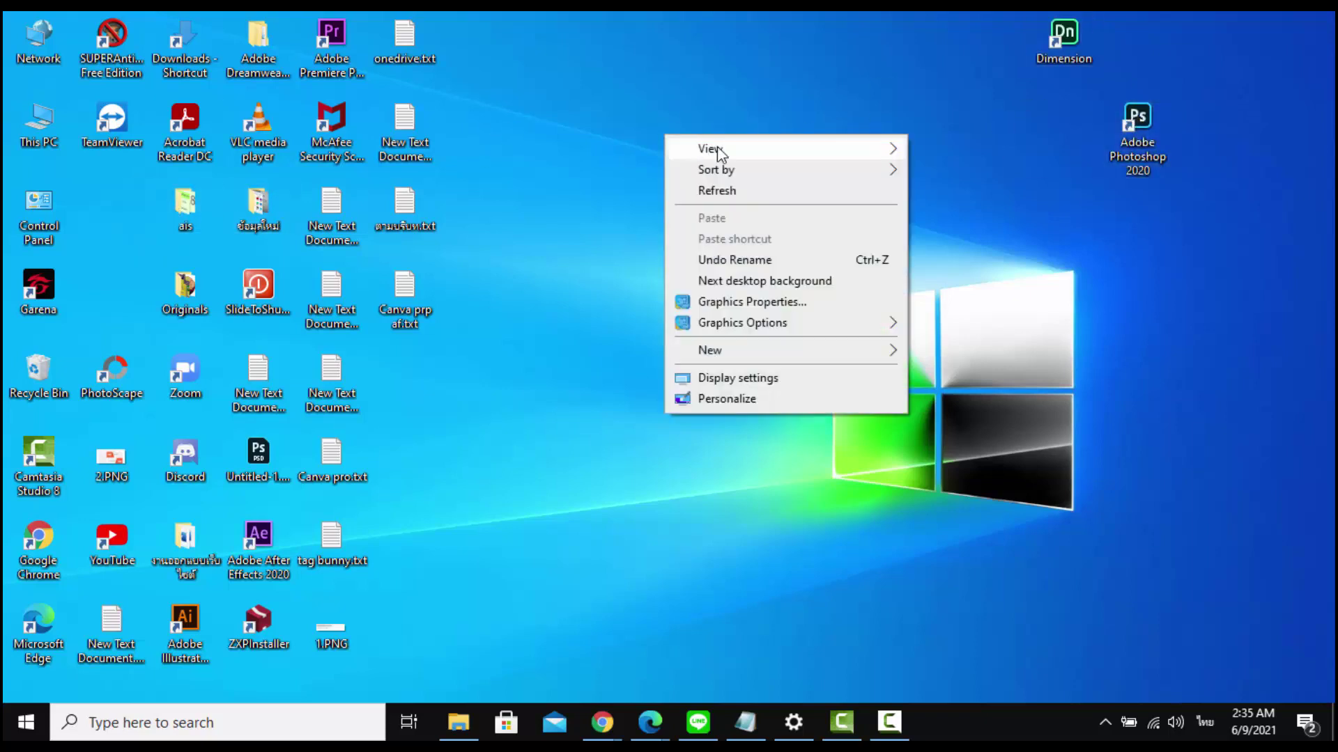
mouse_move(720, 148)
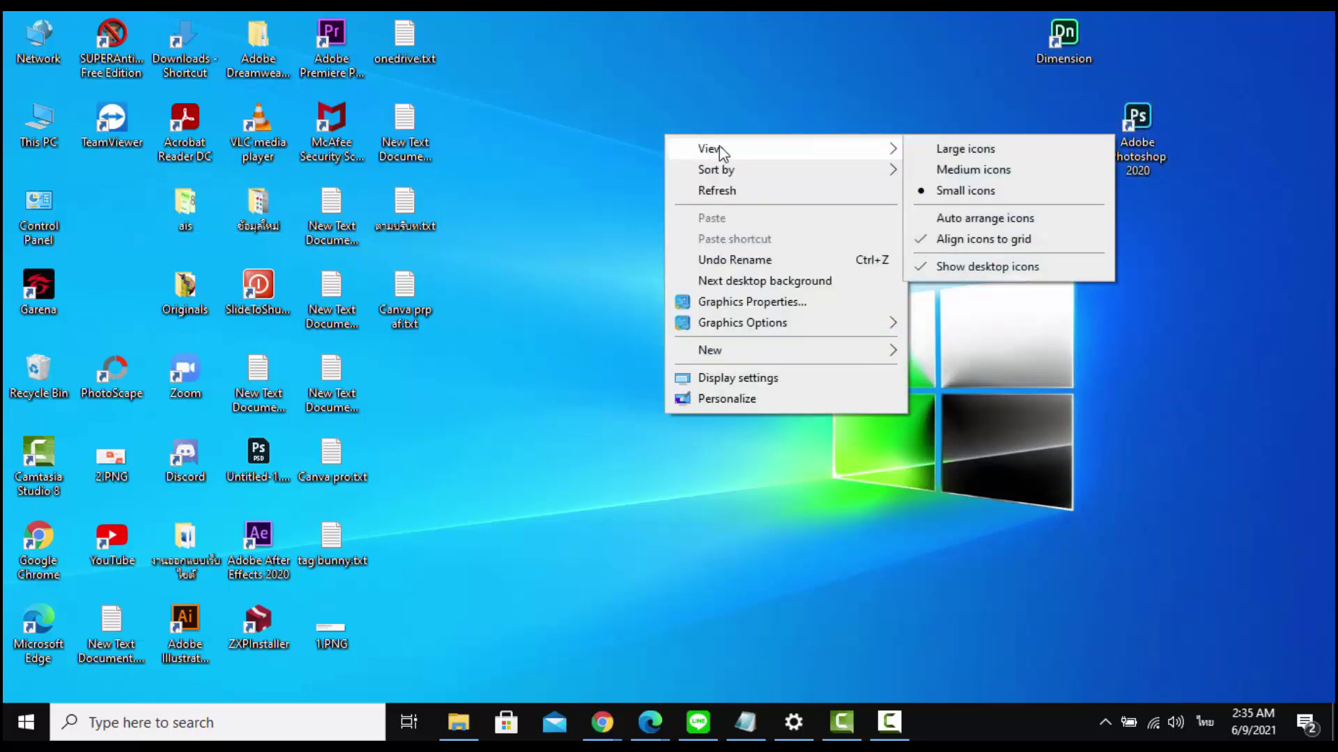
left_click(922, 222)
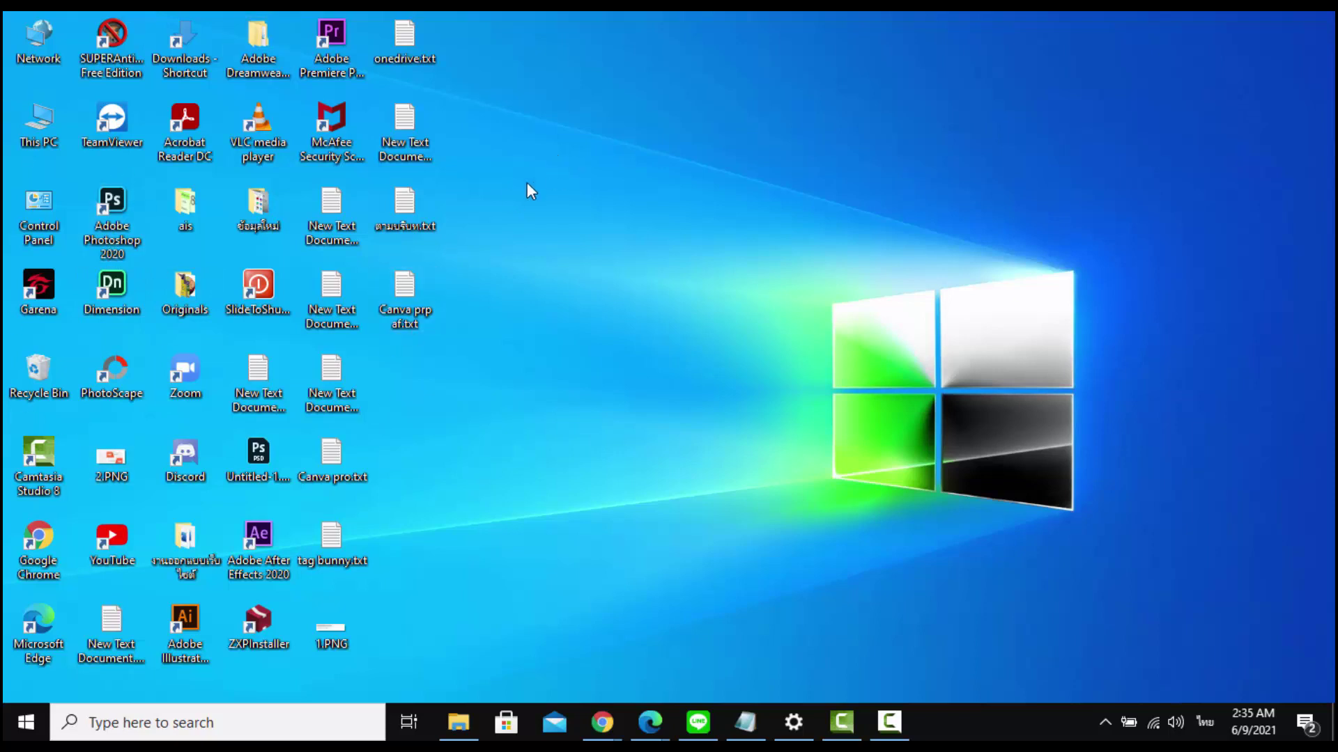
mouse_move(126, 209)
left_mouse_down()
mouse_move(132, 195)
mouse_move(132, 209)
left_mouse_up()
mouse_move(38, 202)
left_mouse_down()
mouse_move(37, 178)
mouse_move(573, 125)
mouse_move(590, 141)
mouse_move(998, 81)
mouse_move(1327, 97)
mouse_move(377, 253)
mouse_move(14, 241)
mouse_move(38, 216)
left_mouse_up()
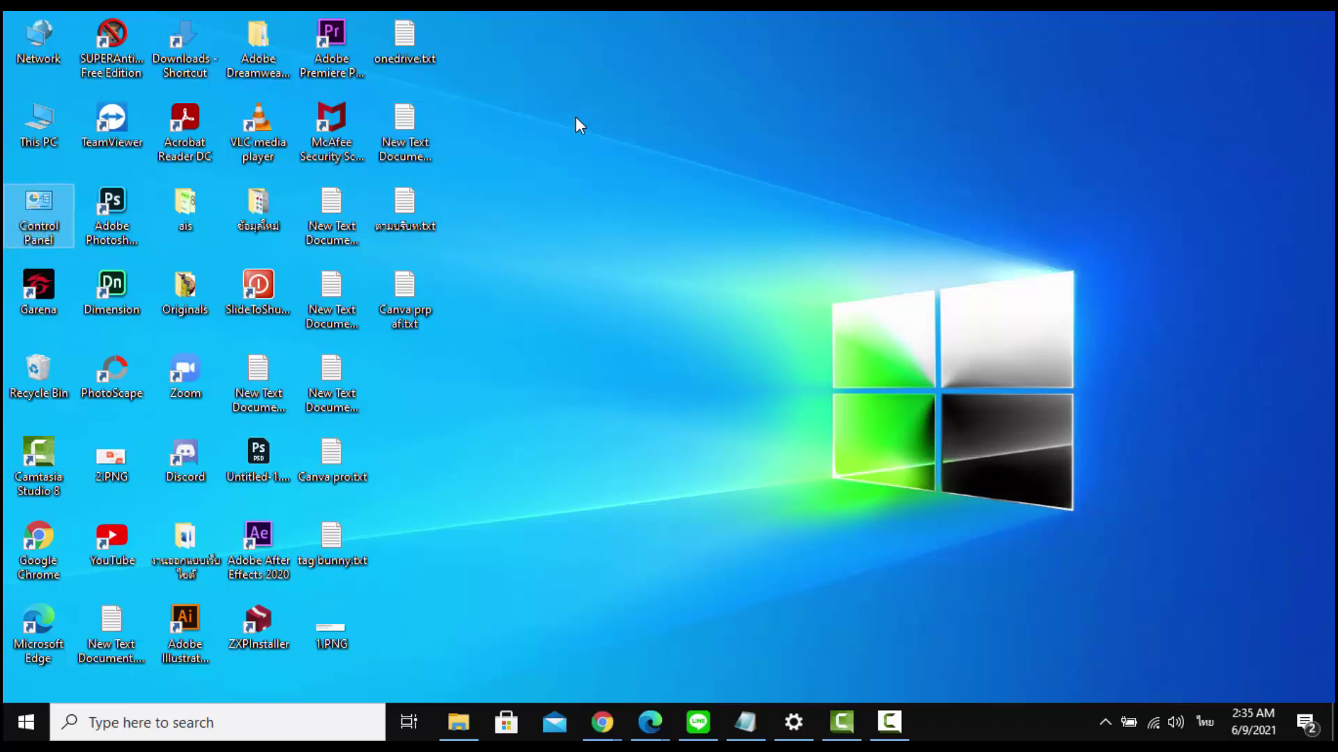
Turn off Align icons to grid for the desktop and check the desktop view options.
left_click(597, 149)
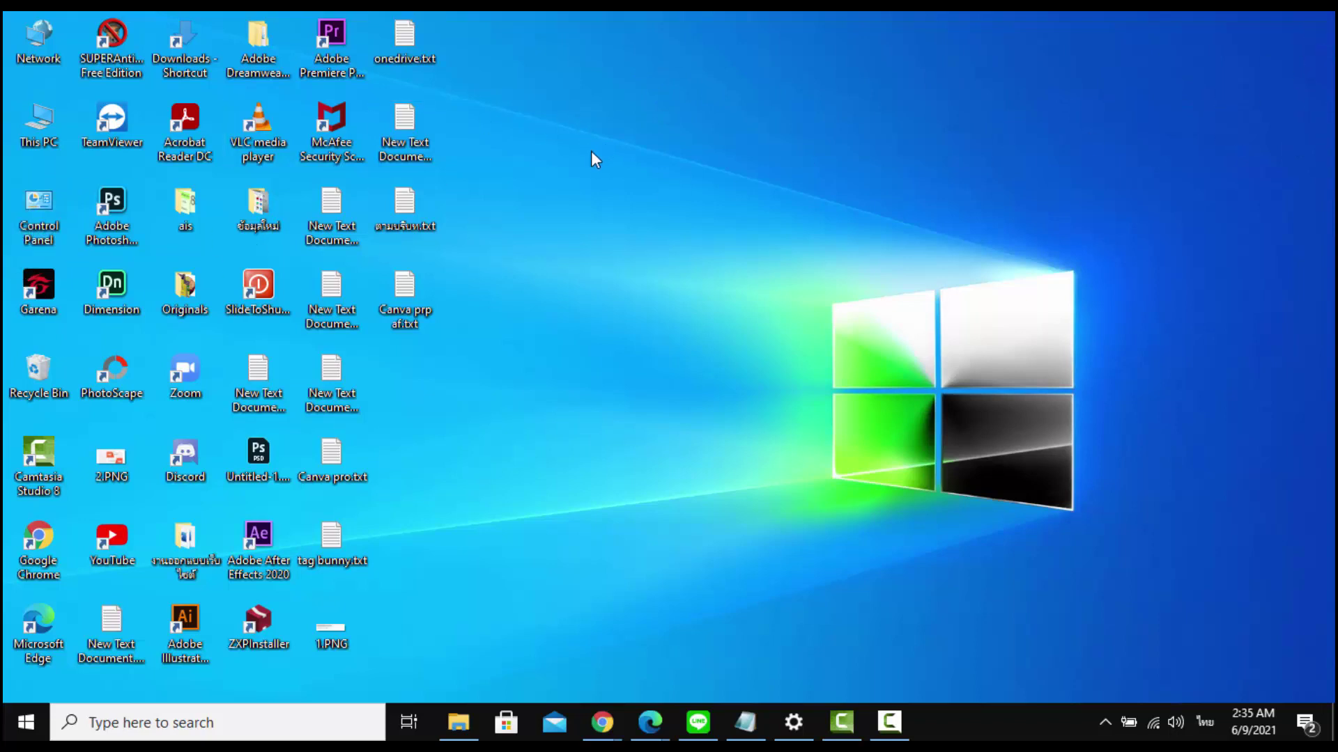
right_click(604, 101)
mouse_move(690, 113)
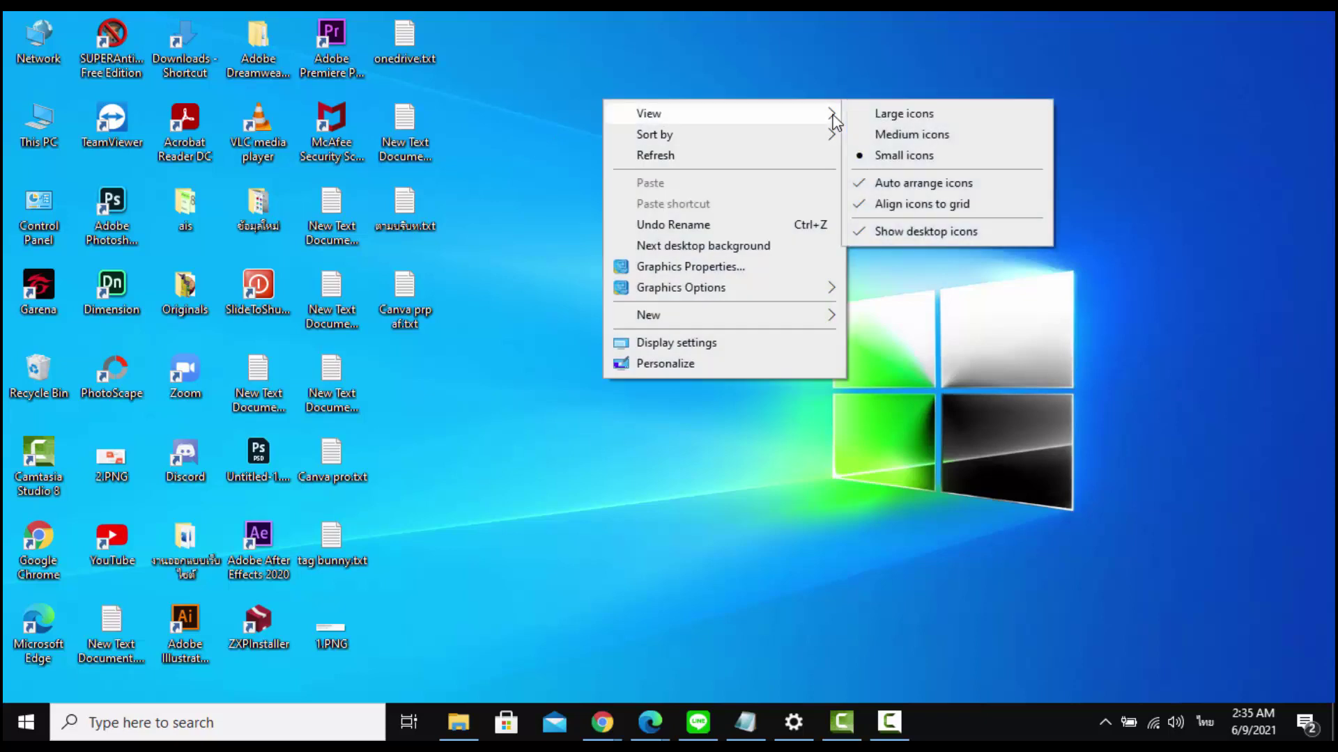
left_click(890, 210)
right_click(668, 143)
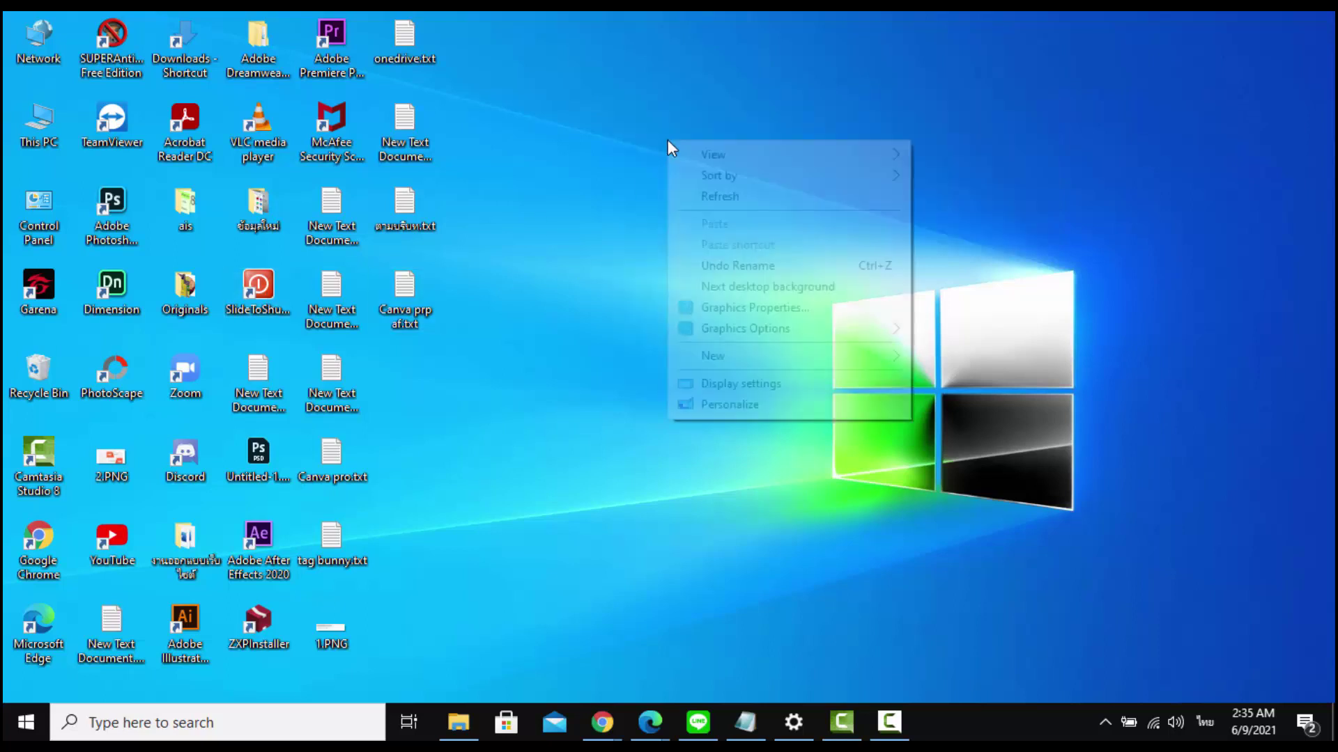
mouse_move(777, 160)
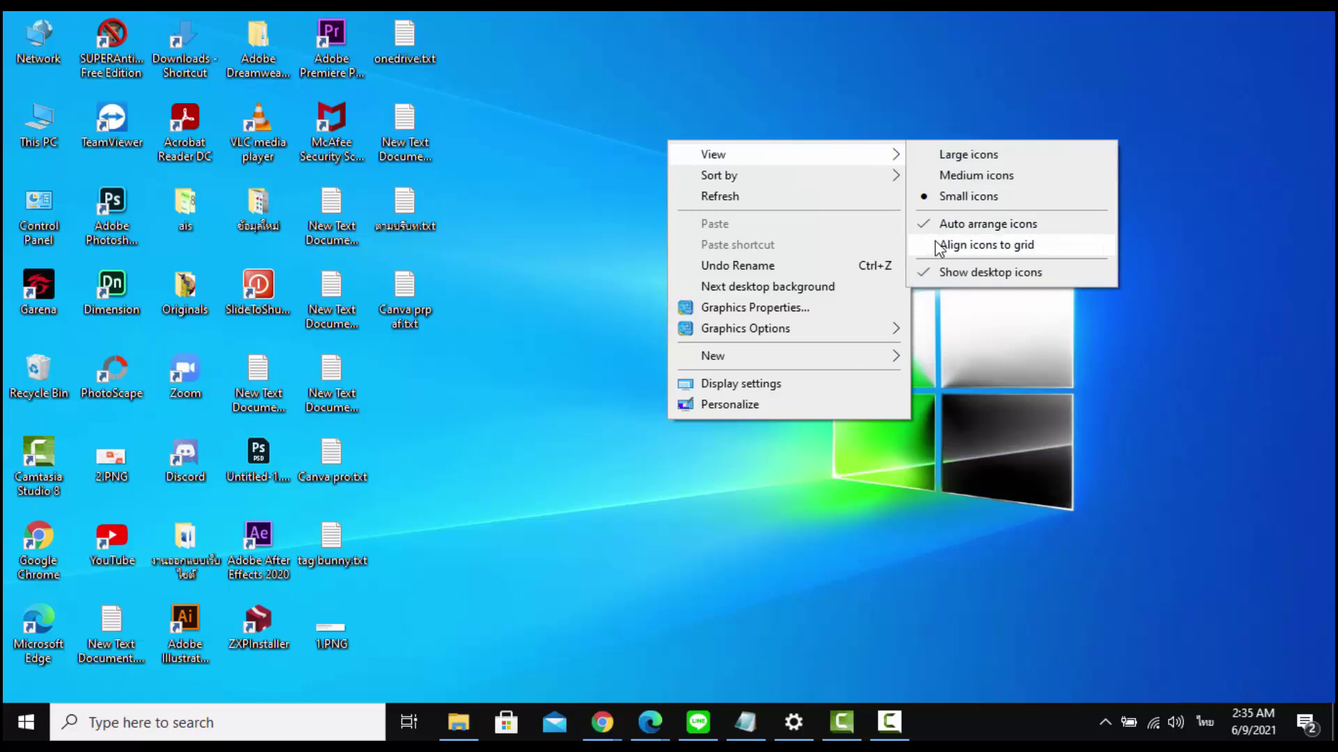
left_click(601, 134)
Try to move several icons, including the ข้อมูลใหม่ folder, Network and Control Panel, to the empty area of the desktop.
left_click_drag(279, 206, 438, 207)
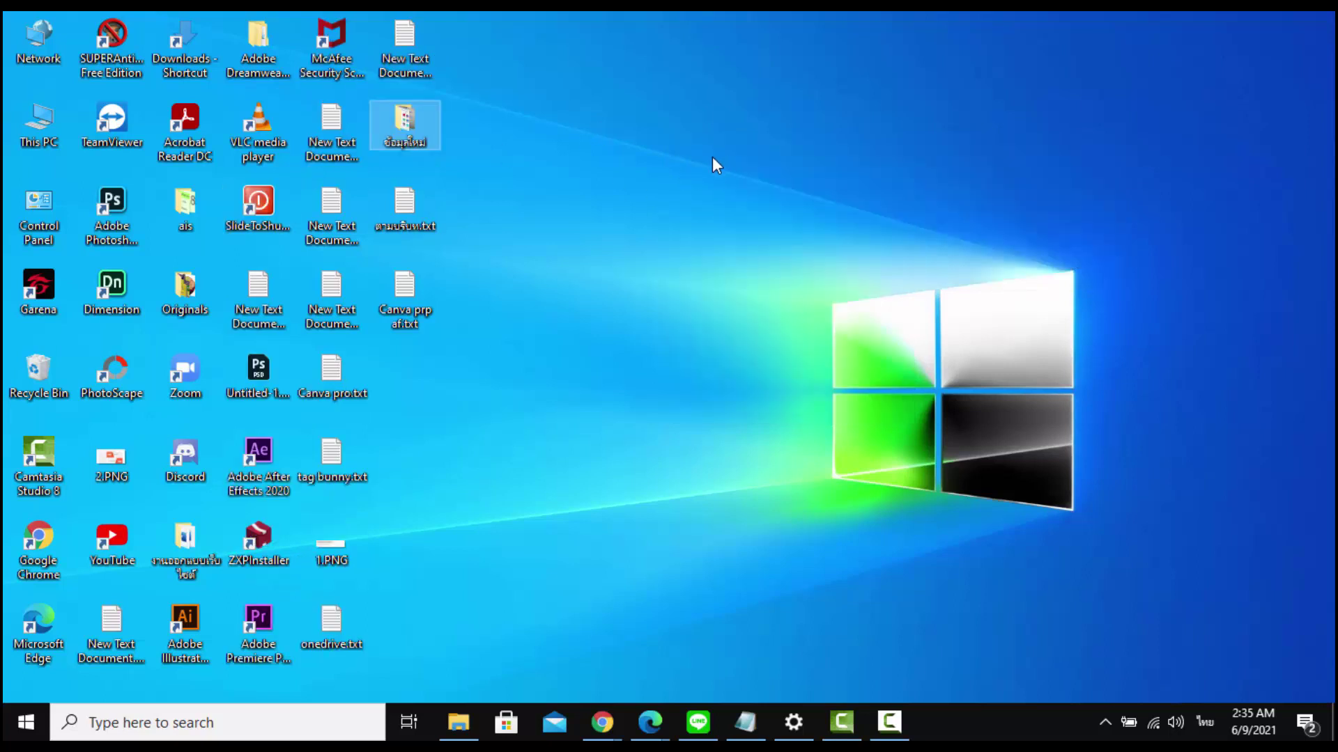
left_click_drag(409, 140, 467, 451)
left_click_drag(328, 449, 708, 239)
left_click_drag(435, 227, 679, 183)
left_click_drag(38, 38, 523, 126)
left_click_drag(38, 125, 537, 499)
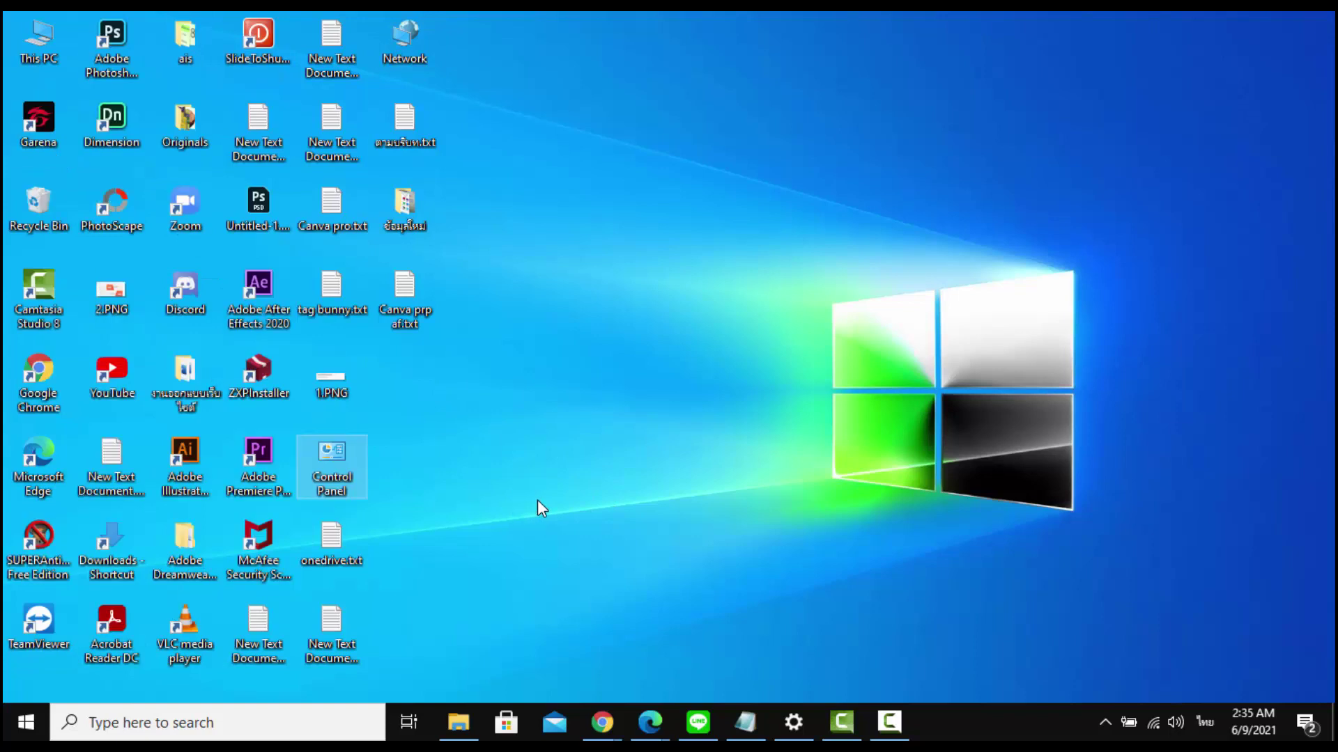
left_click_drag(303, 455, 561, 230)
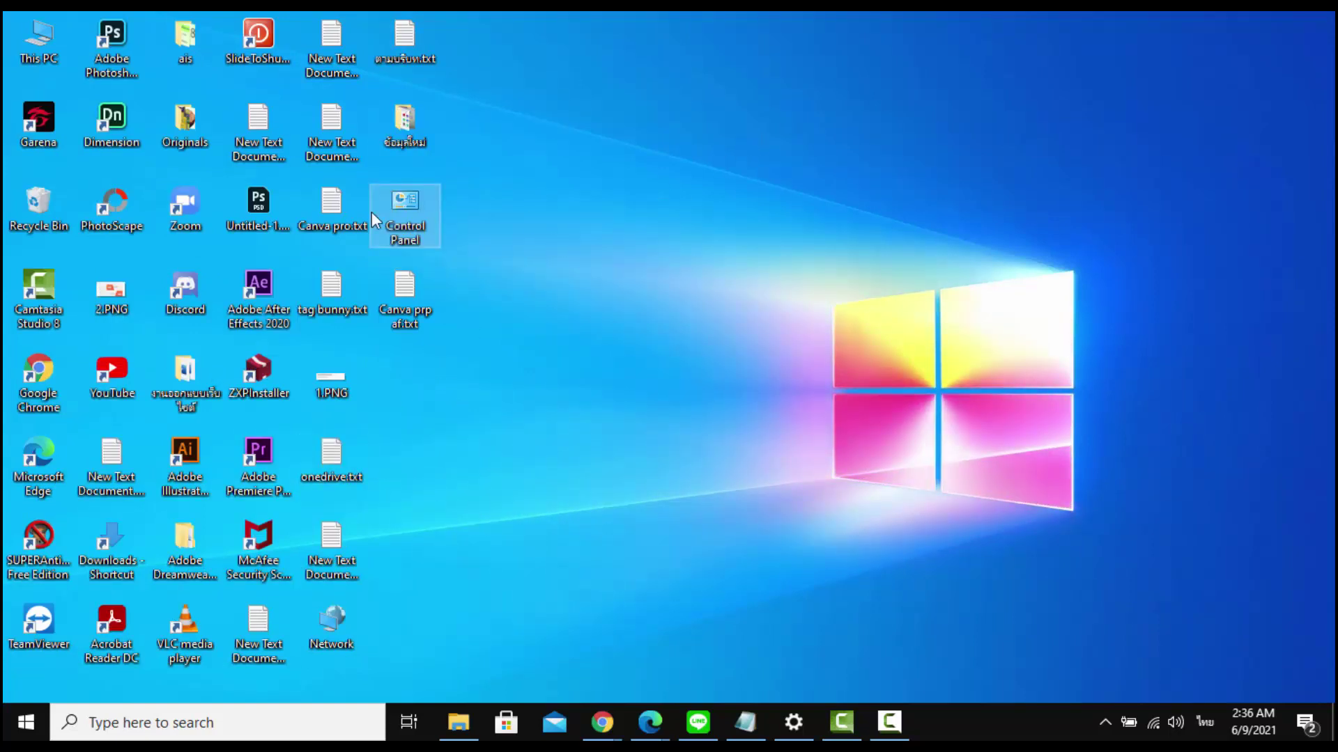
Turn Align icons to grid back on for the desktop.
right_click(702, 148)
mouse_move(825, 169)
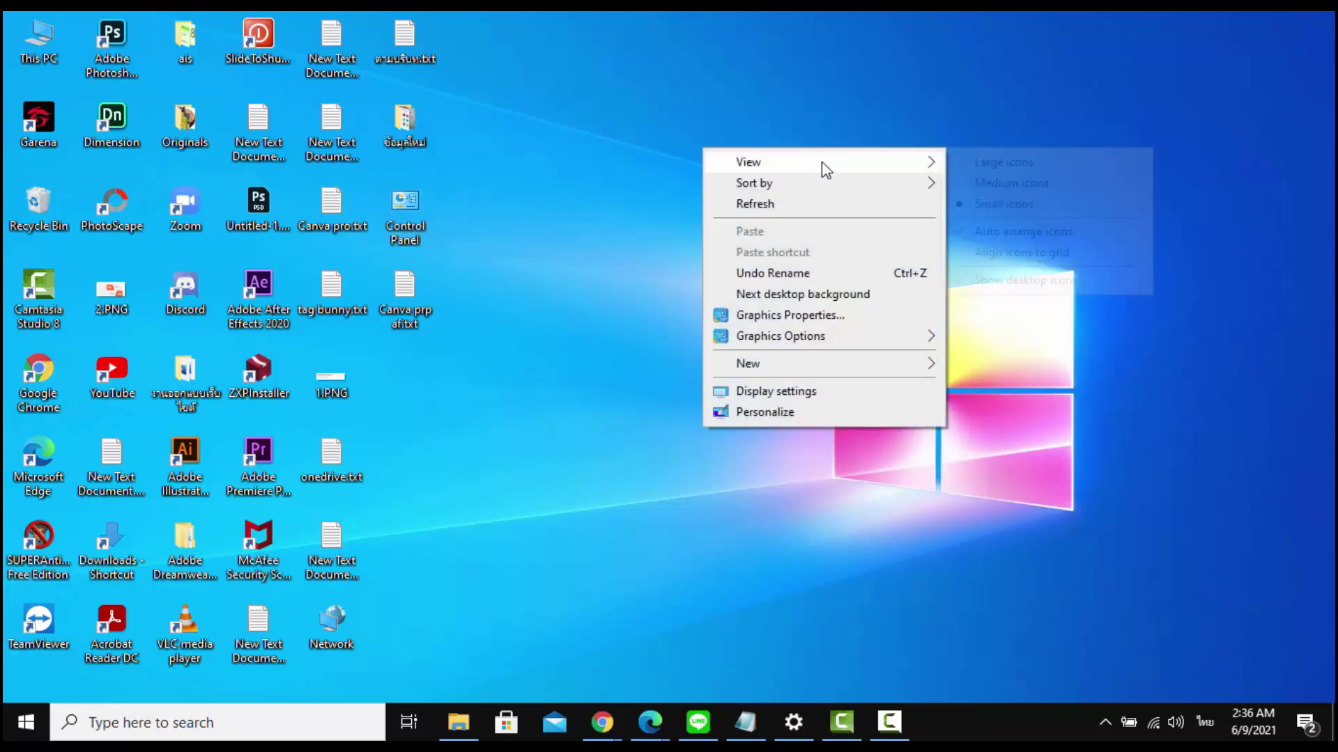
left_click(968, 254)
Hide all desktop icons with the Show desktop icons option and show them again.
right_click(744, 149)
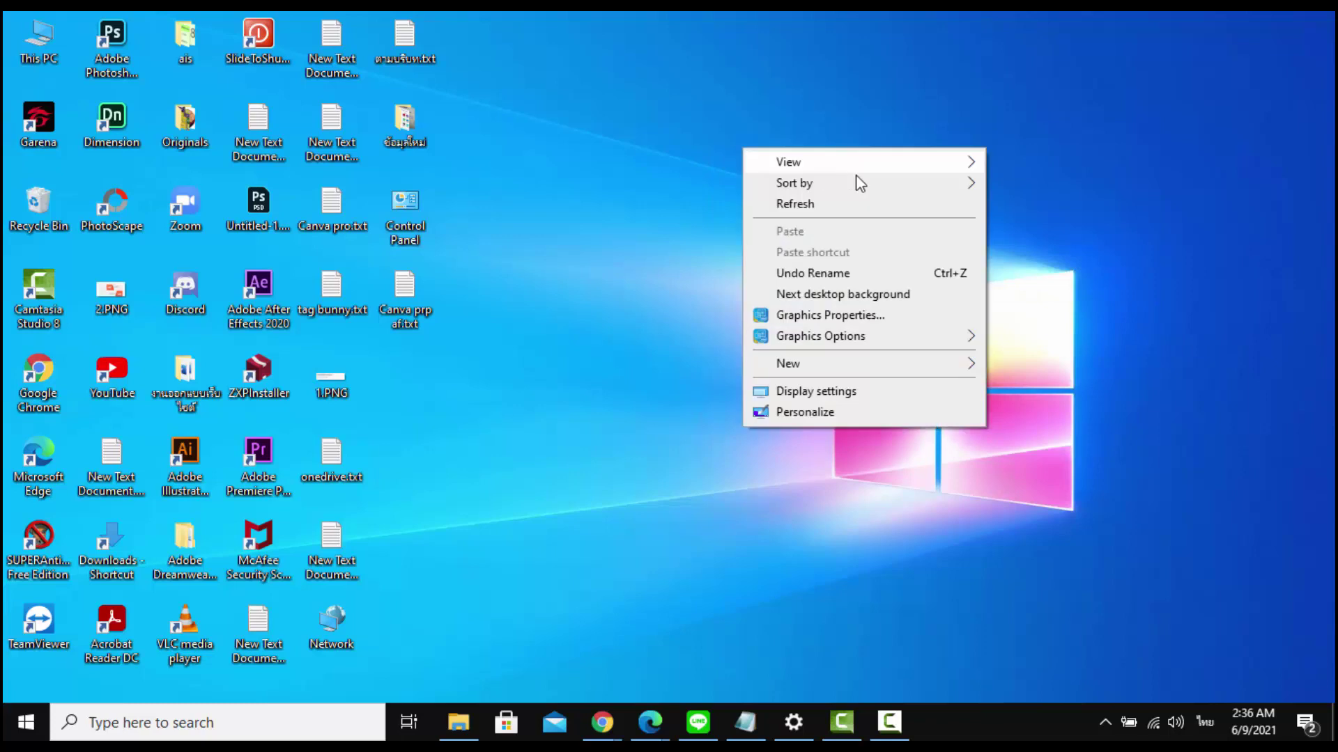
mouse_move(951, 166)
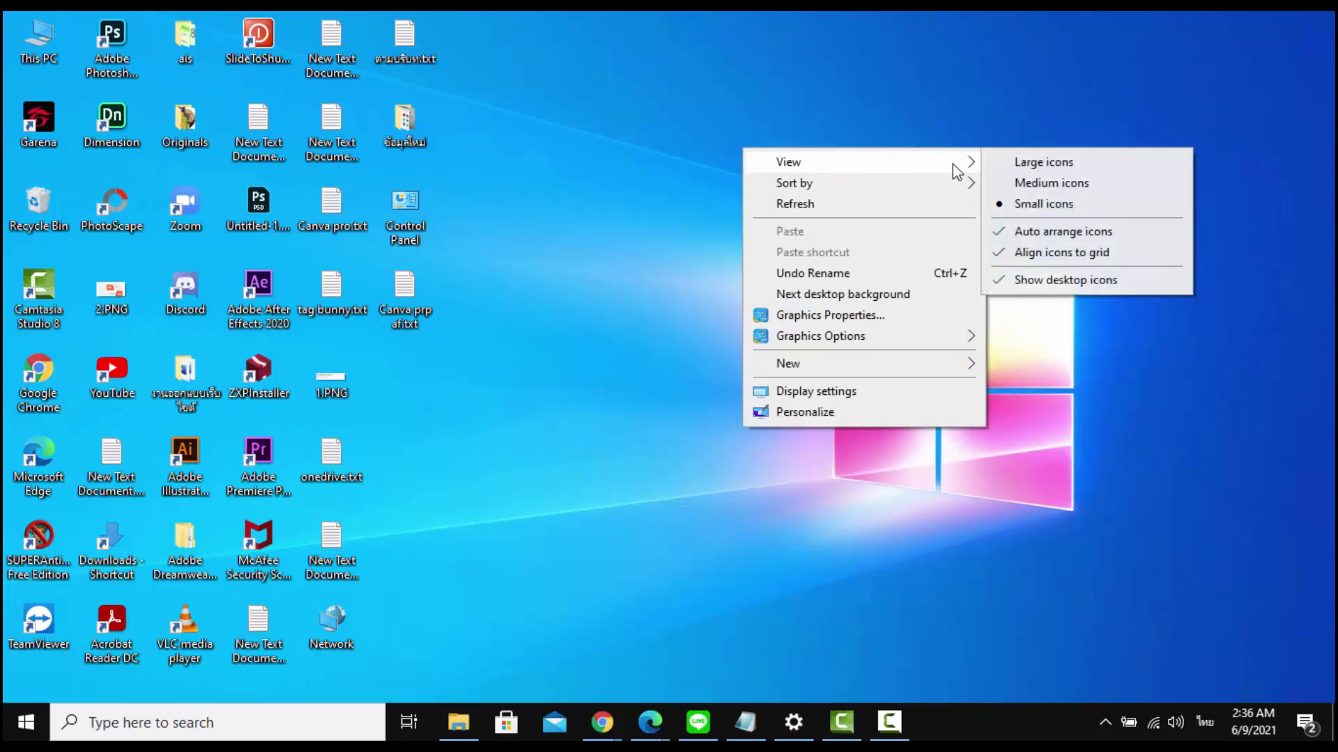
left_click(1005, 287)
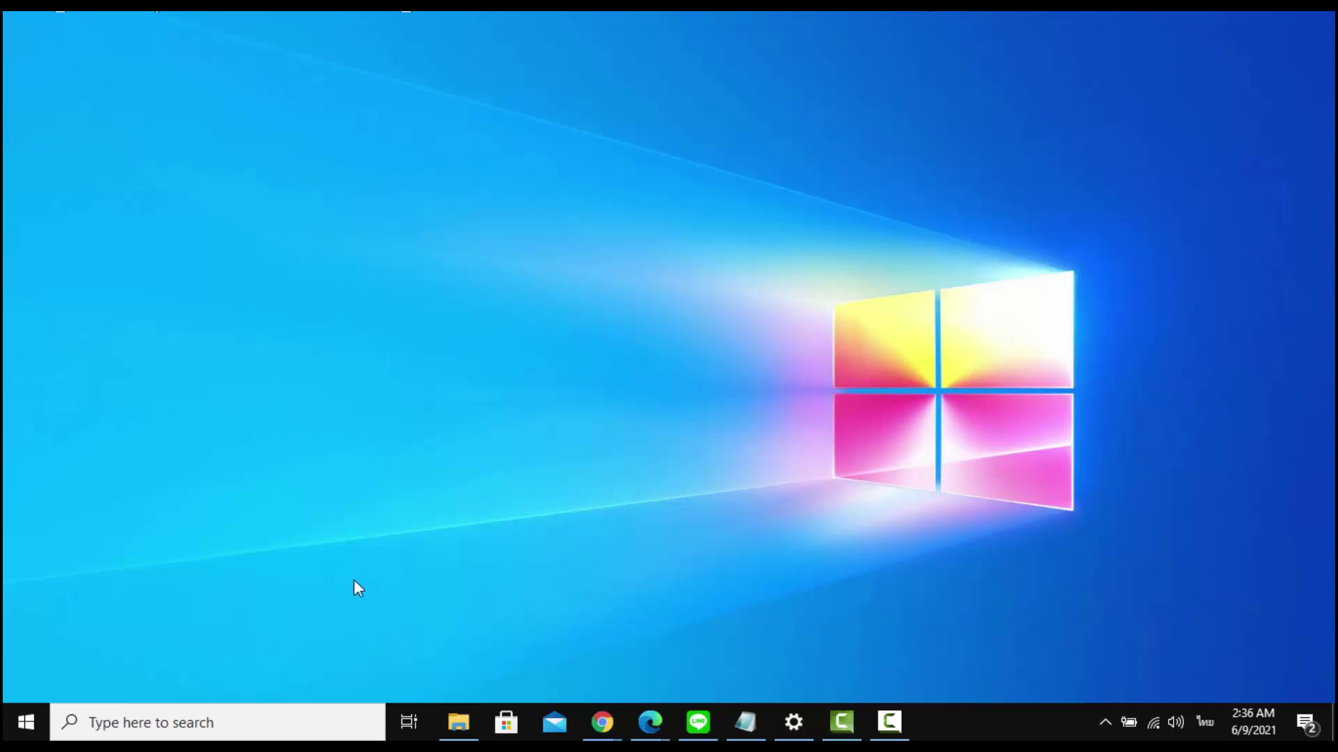
right_click(612, 101)
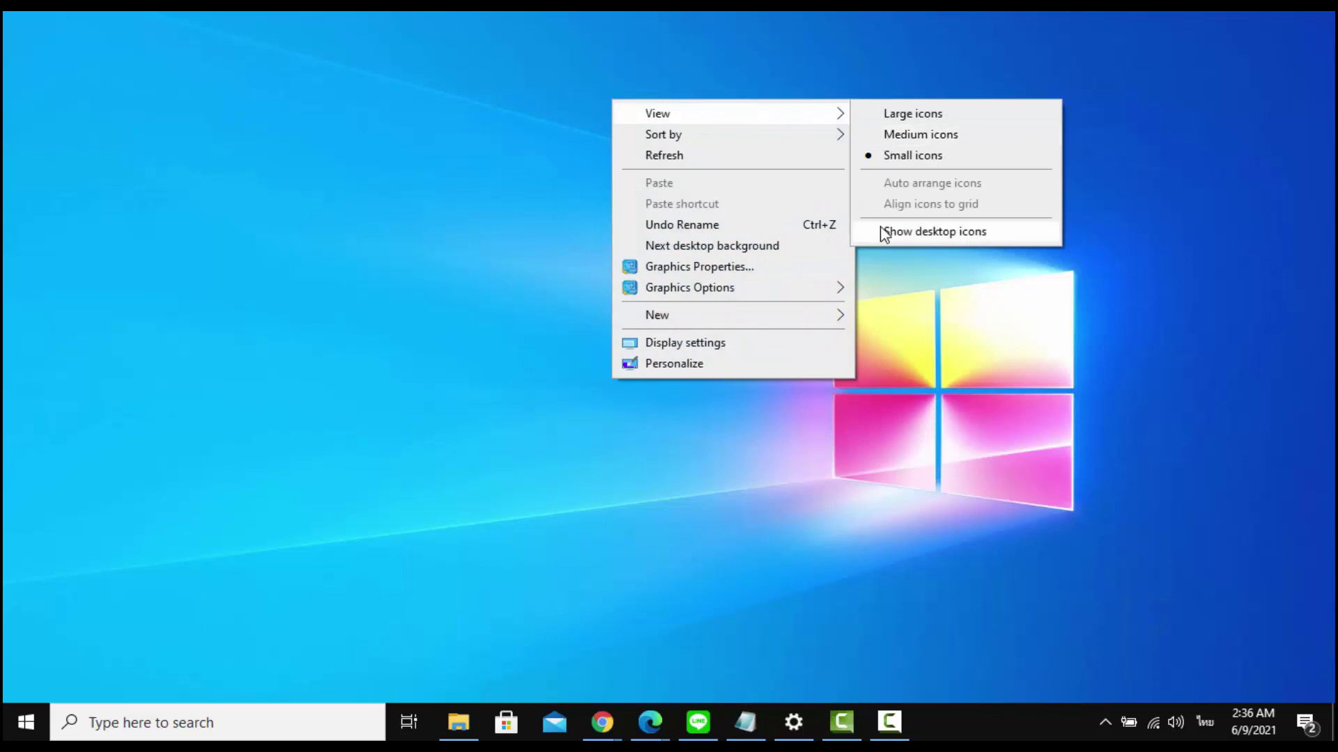
left_click(883, 233)
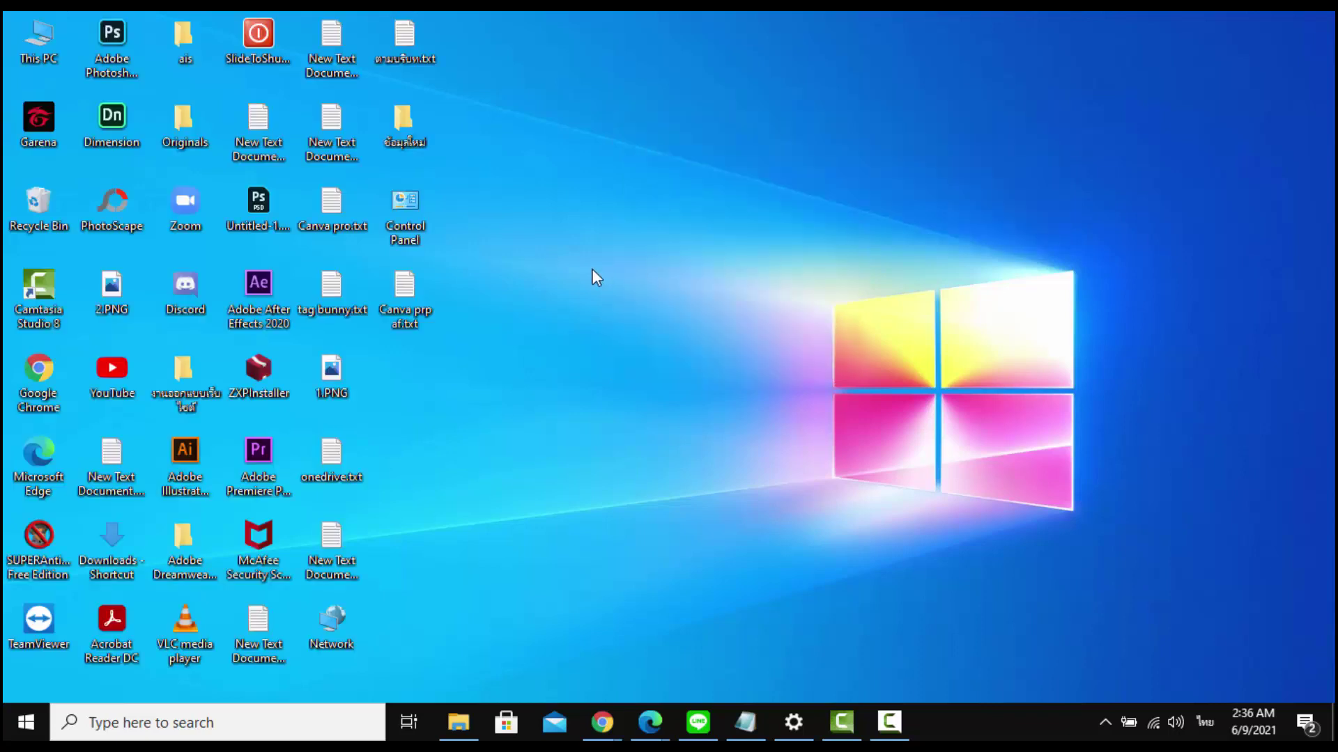
Sort the desktop icons by size, and re-sort them by name.
right_click(593, 120)
mouse_move(708, 139)
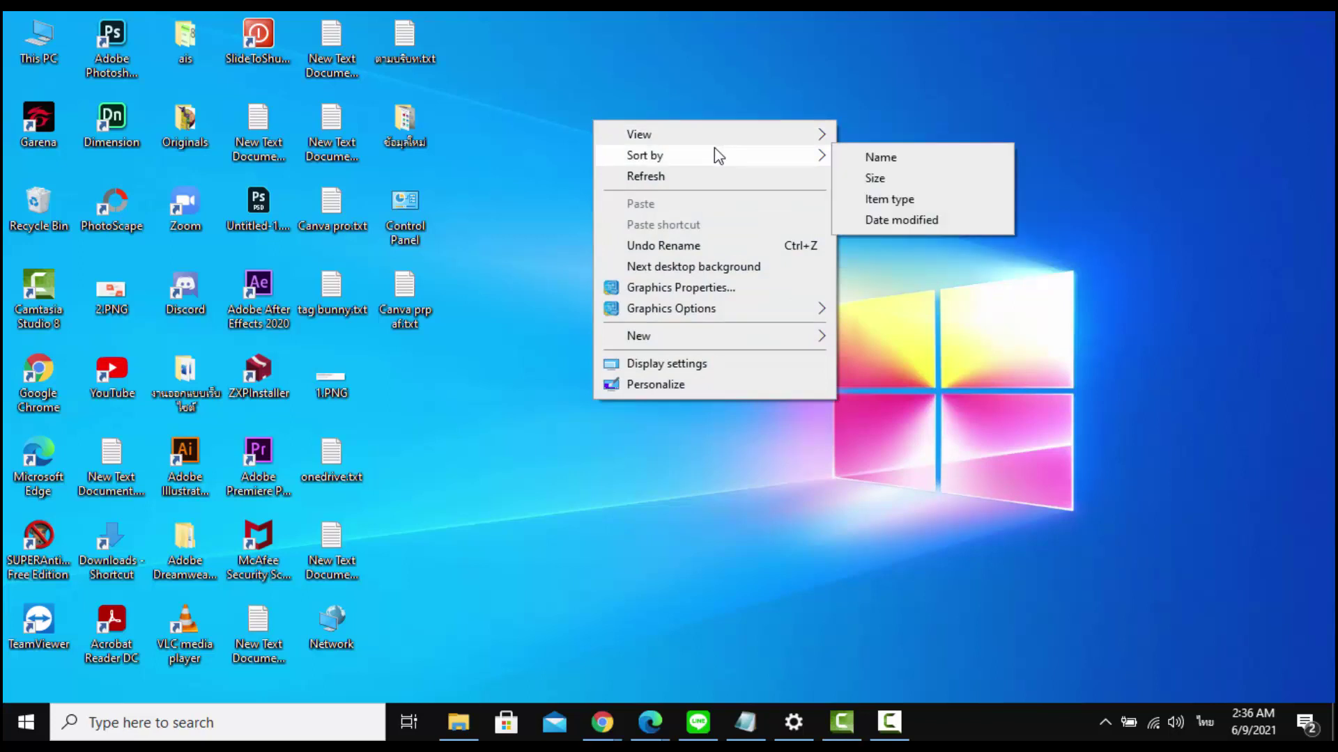
left_click(863, 179)
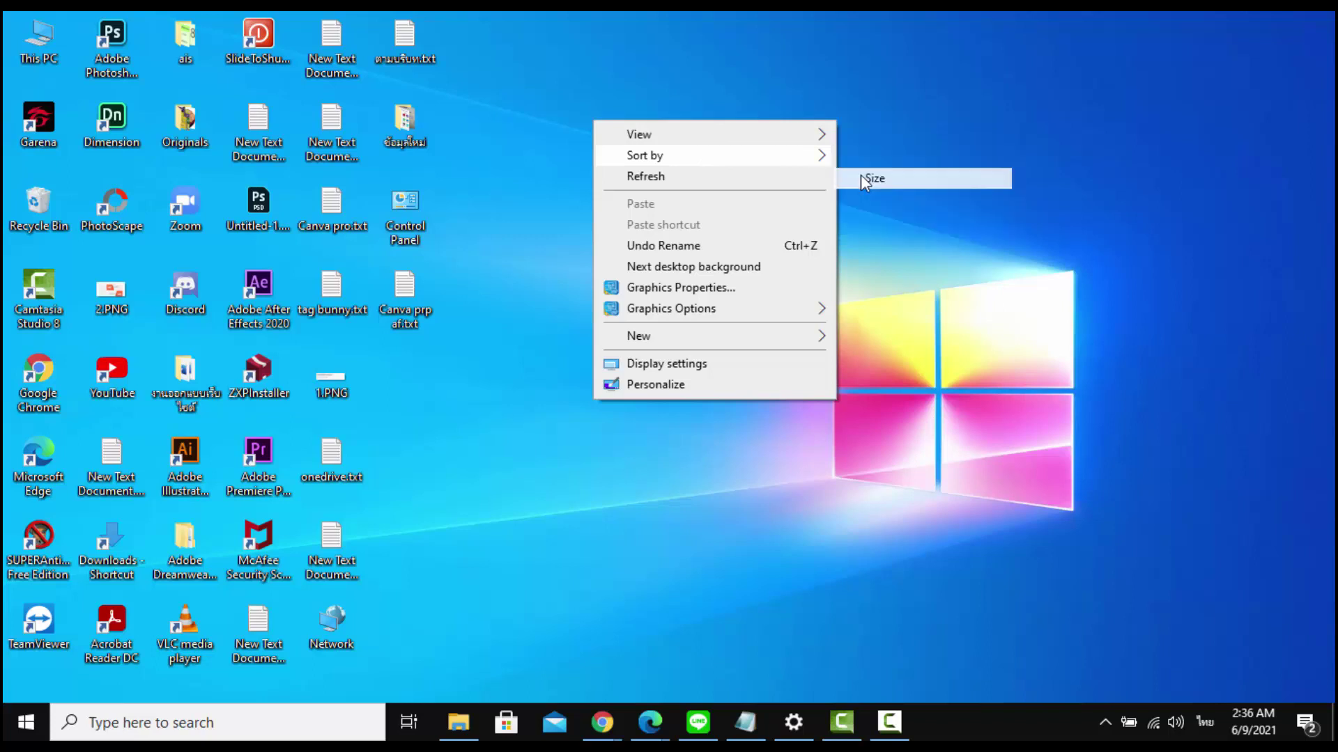
right_click(642, 149)
mouse_move(751, 189)
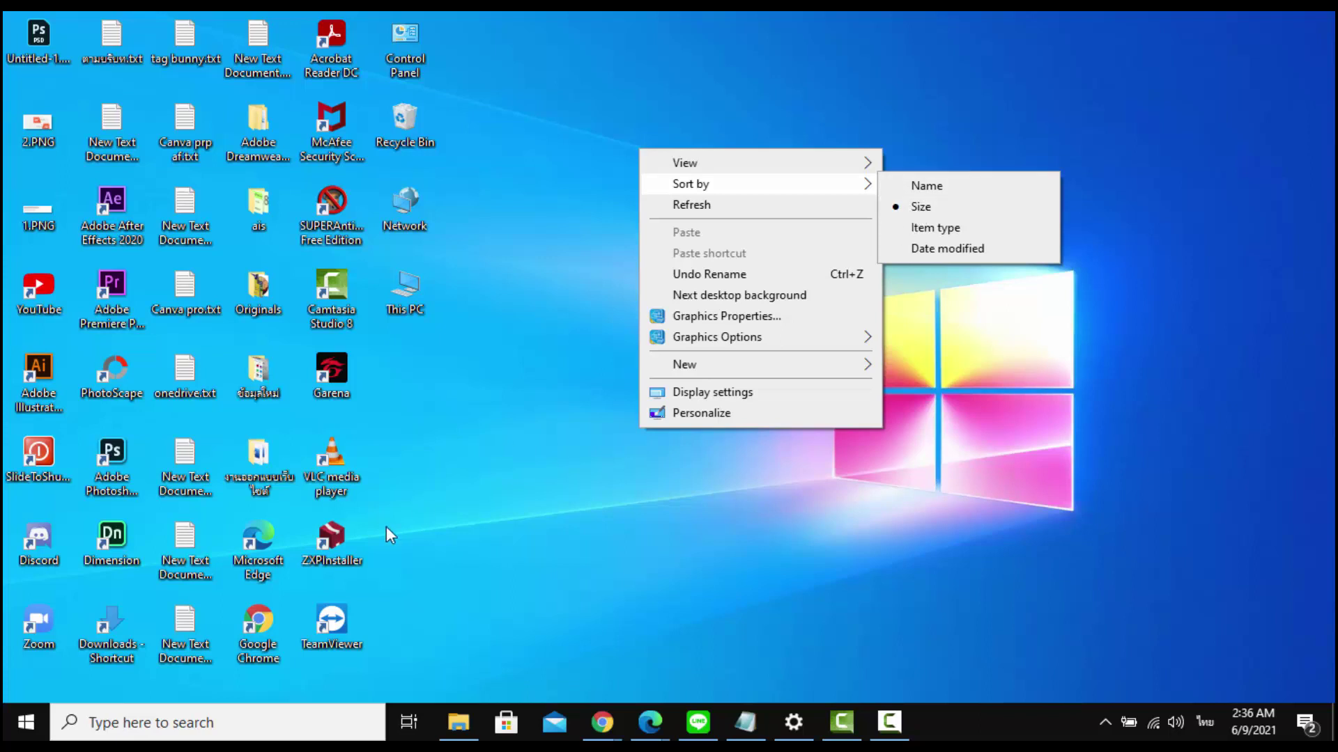
left_click(915, 189)
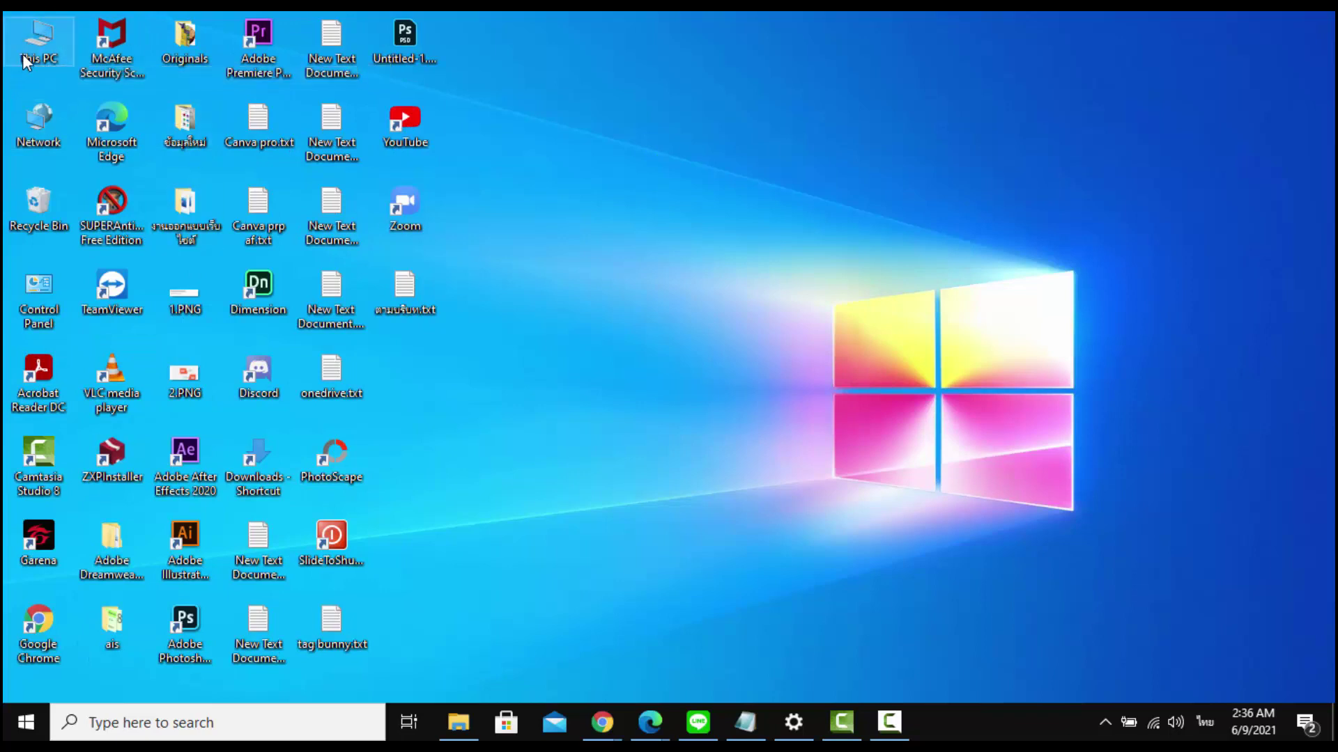
Sort the desktop icons by item type, and re-sort them by date modified.
right_click(617, 146)
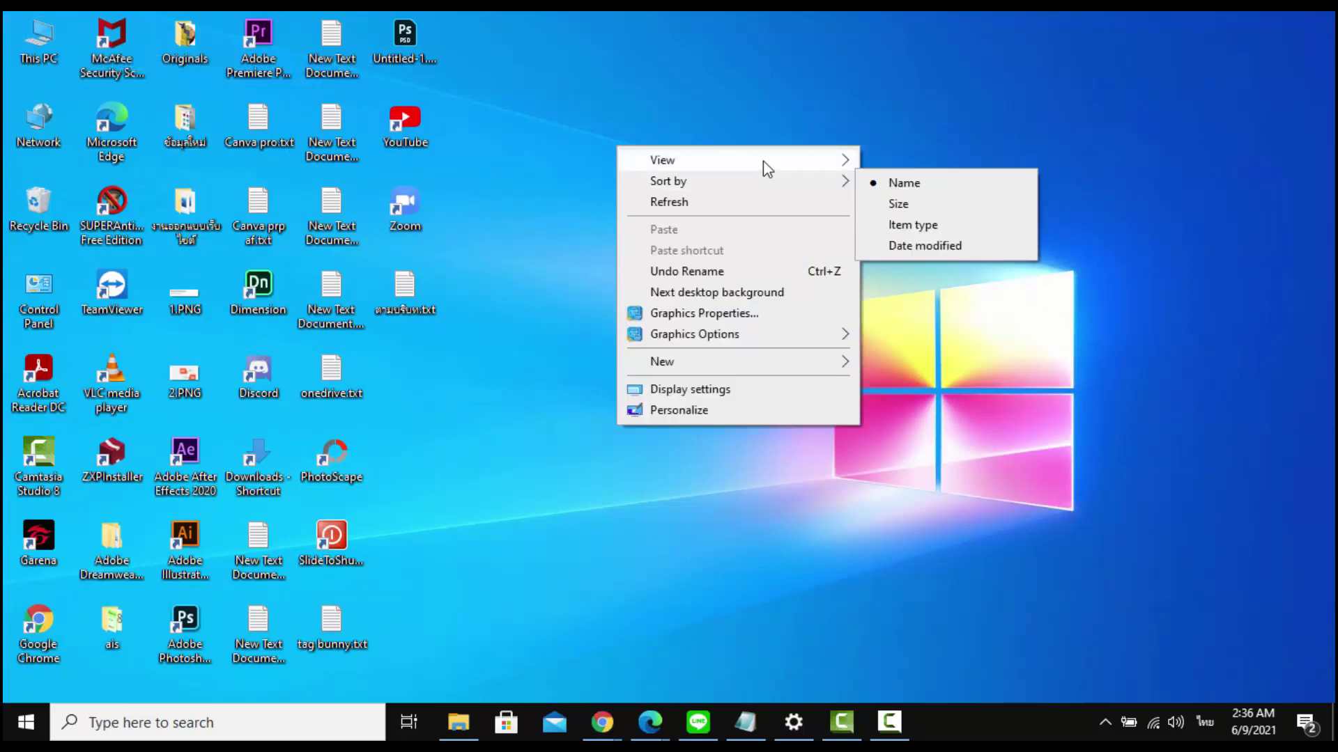
left_click(898, 224)
right_click(724, 166)
mouse_move(935, 197)
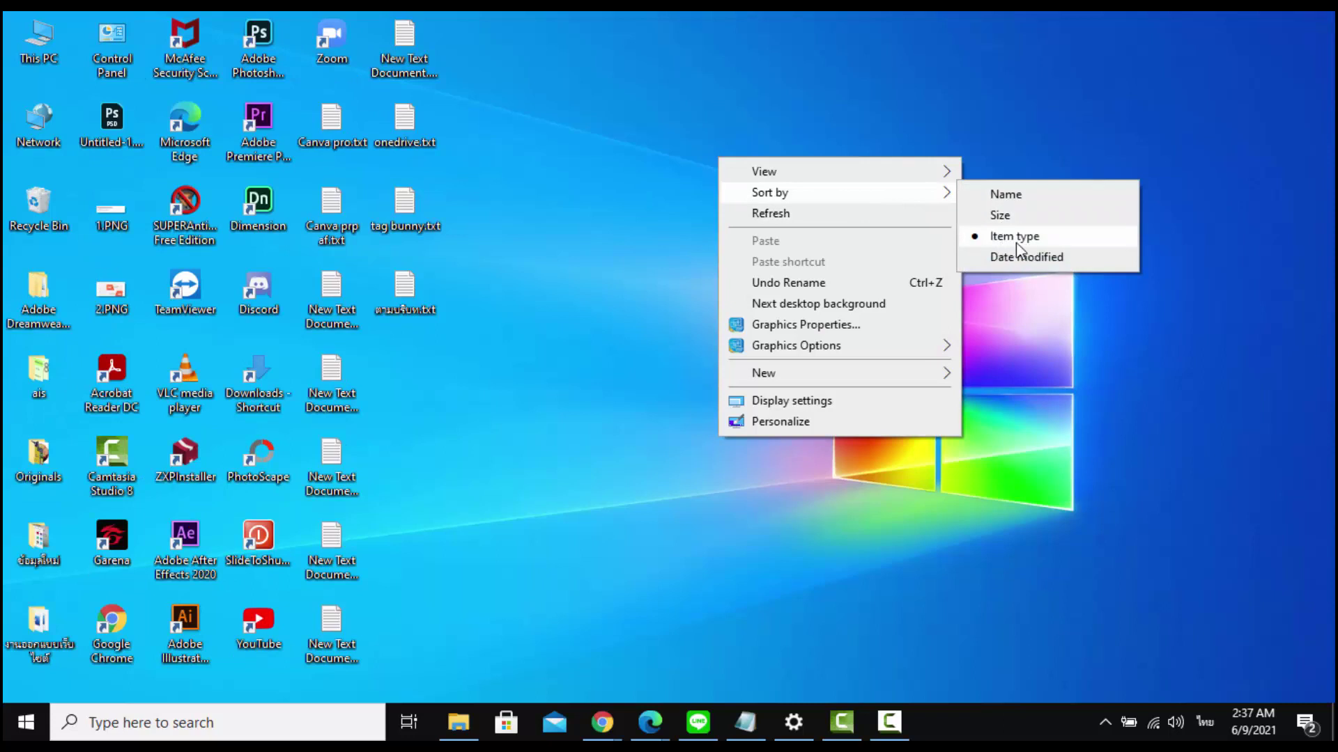
left_click(984, 258)
Sort the desktop icons by name again and select the This PC icon.
right_click(563, 168)
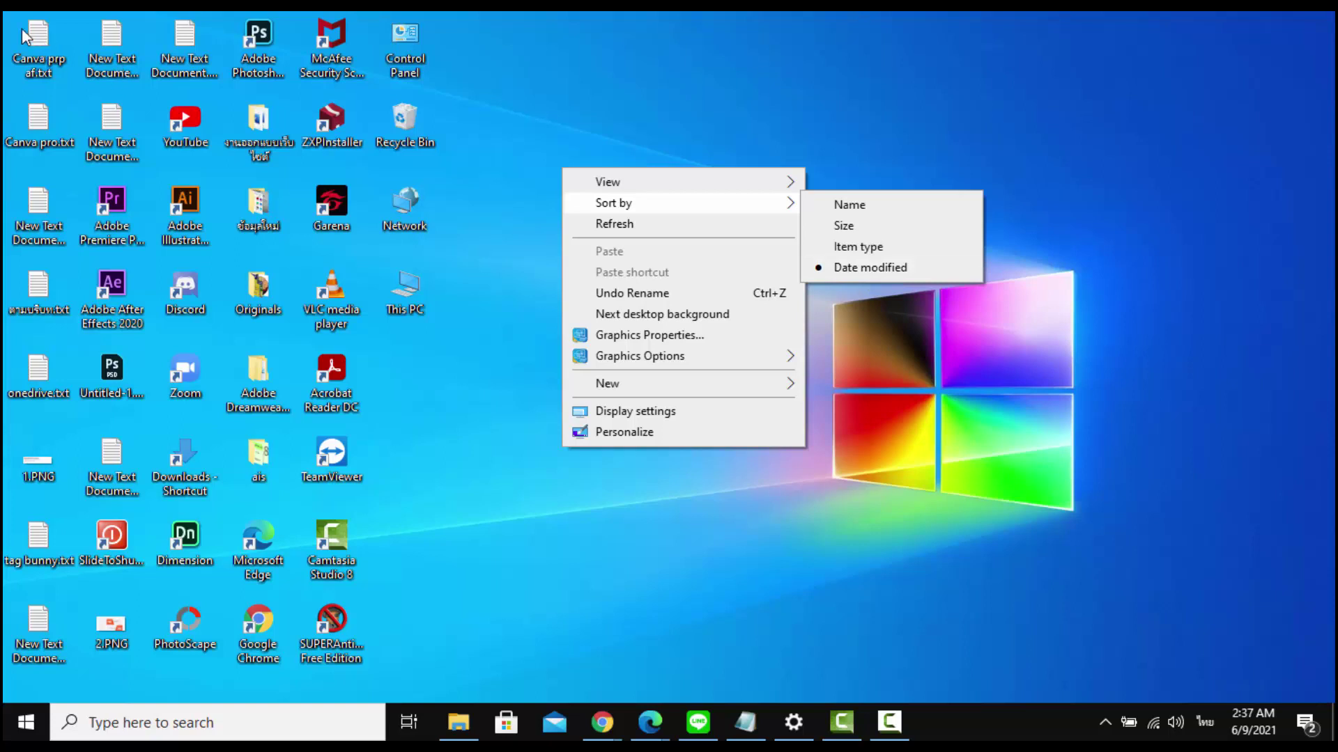
left_click(867, 207)
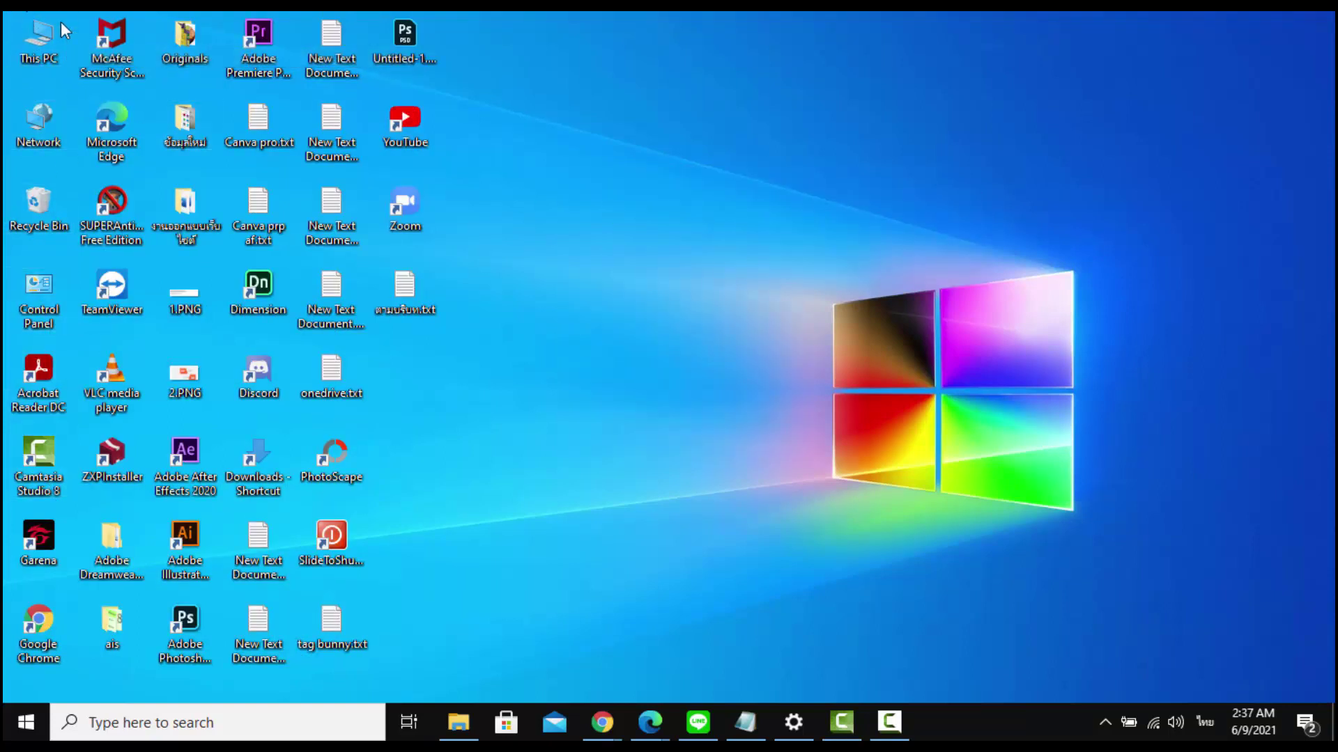
left_click(24, 59)
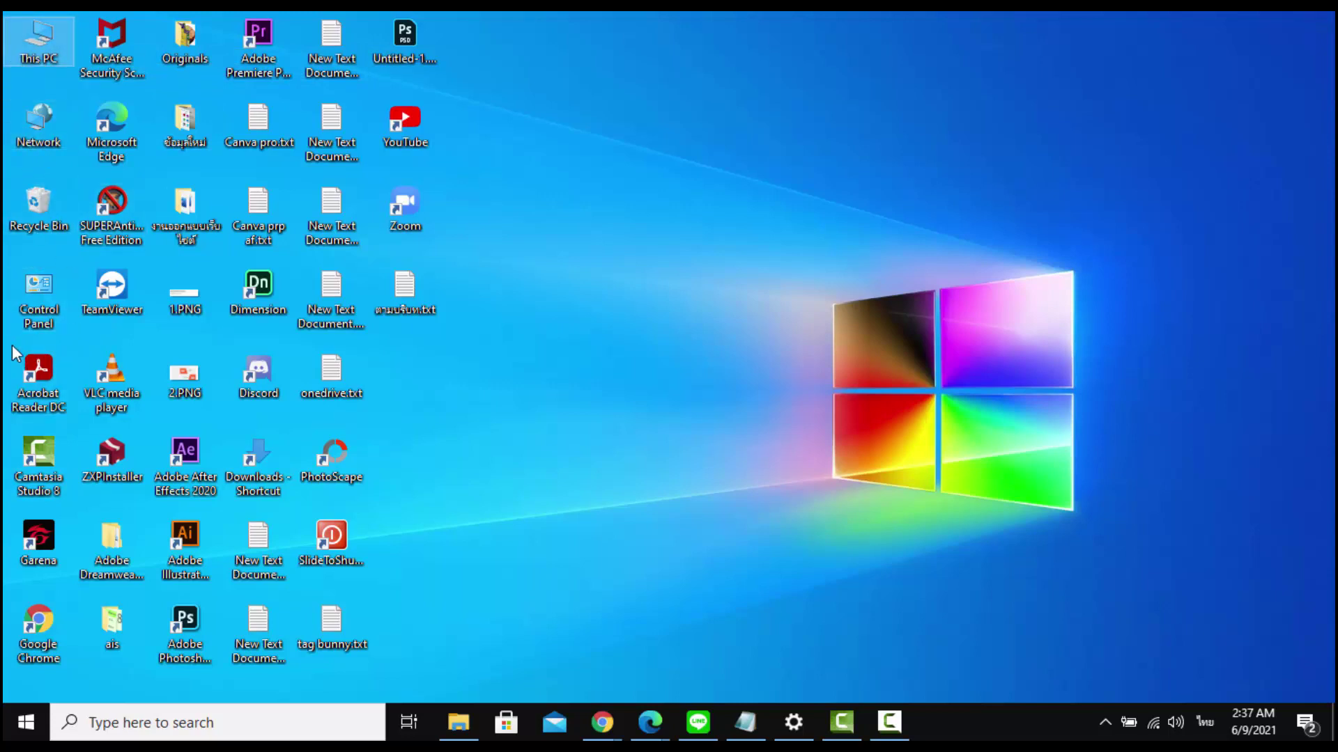